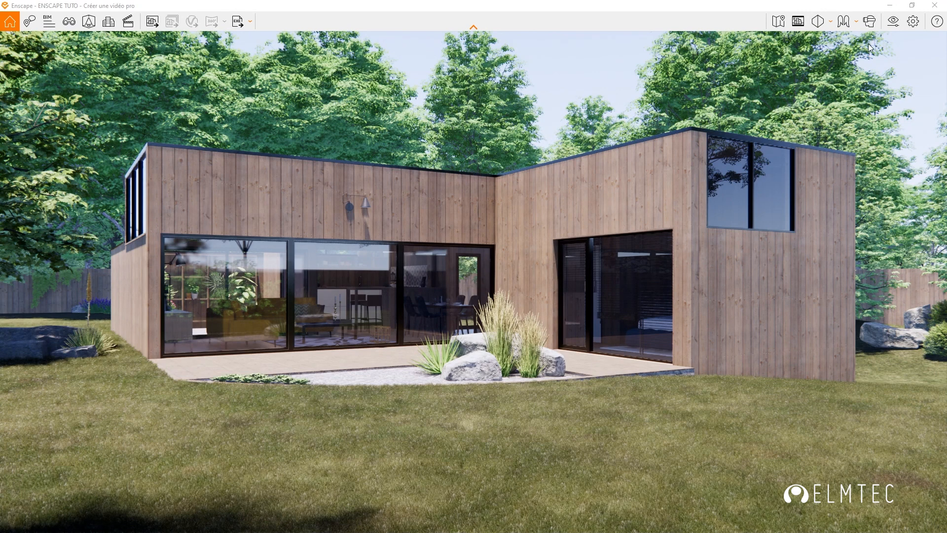
Examine the main visual settings and the list of saved visual presets.
left_click(897, 22)
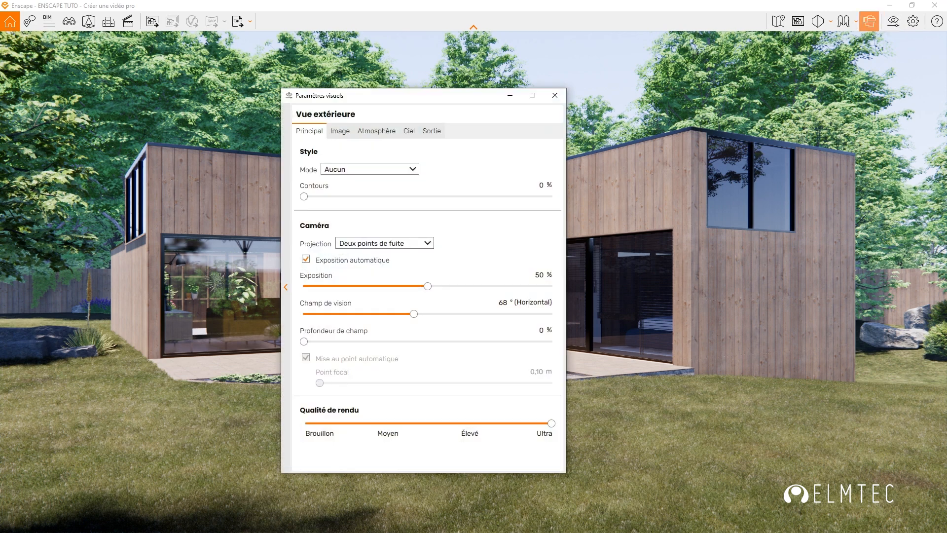
left_click(289, 292)
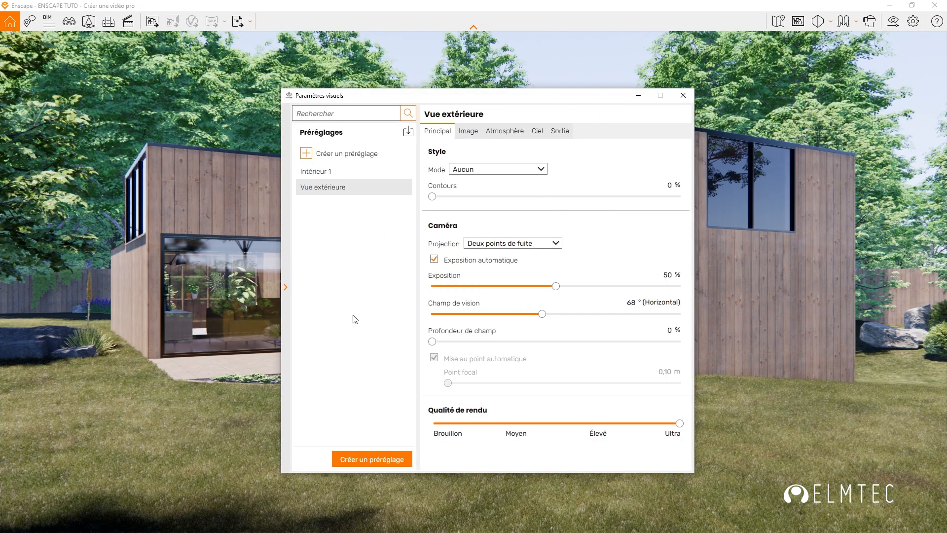
left_click(348, 172)
left_click(286, 287)
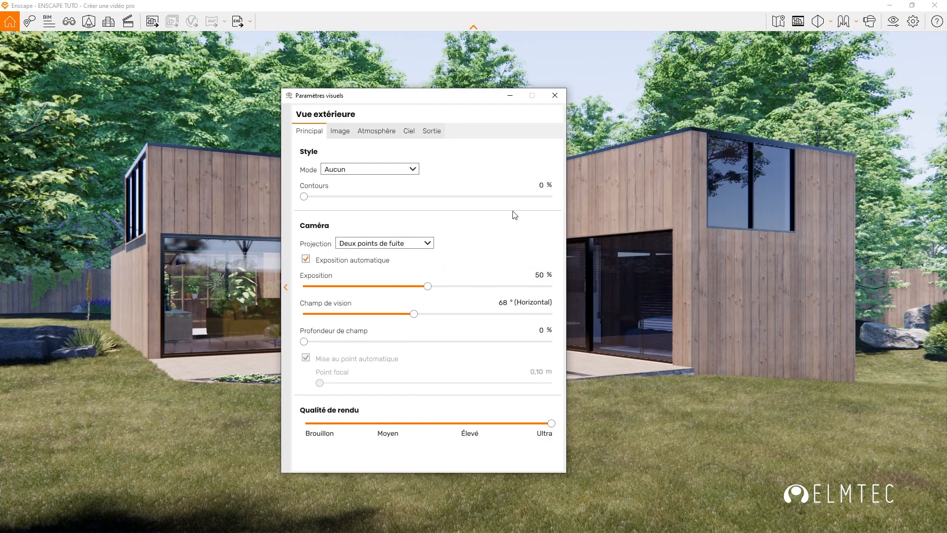
left_click(554, 95)
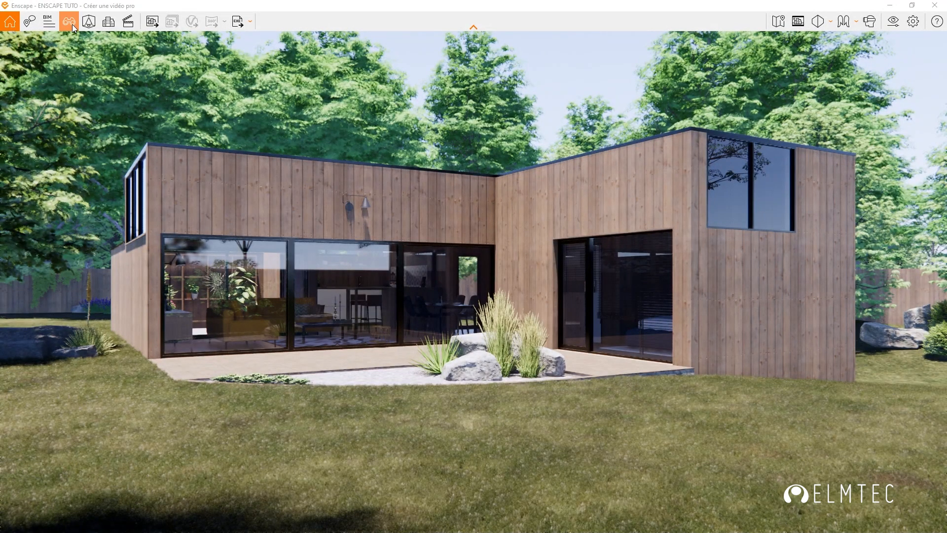
Start a new saved view in the project's view management and name it "Scène 1 - Extérieur - Entrée".
left_click(72, 24)
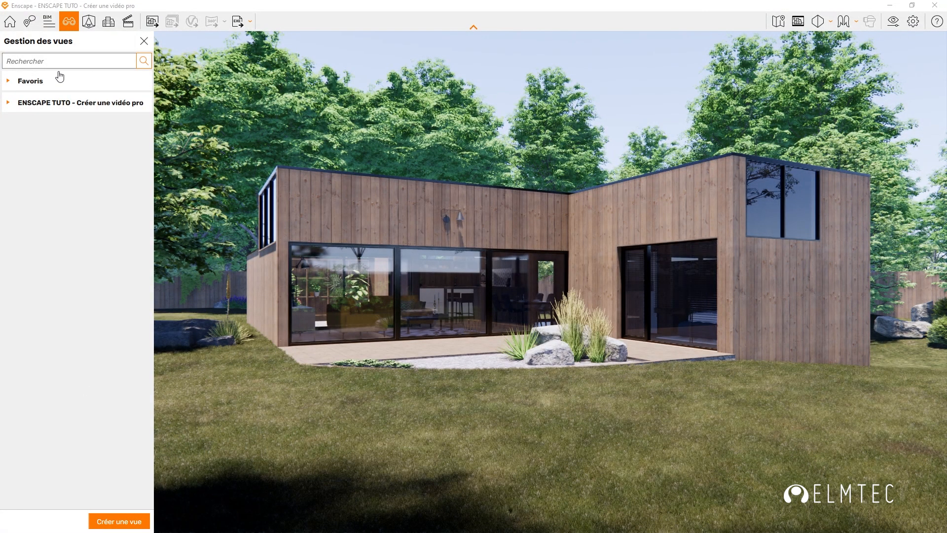
left_click(8, 104)
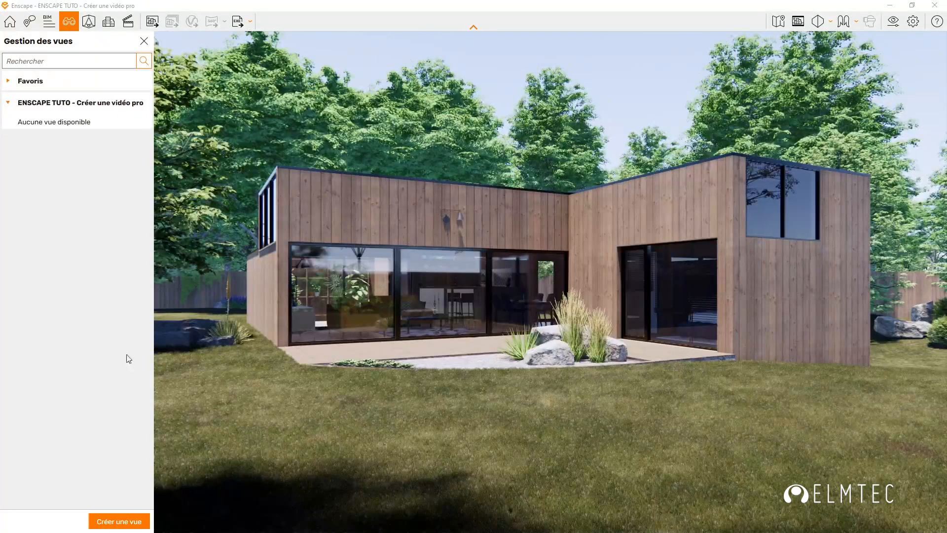
left_click(101, 520)
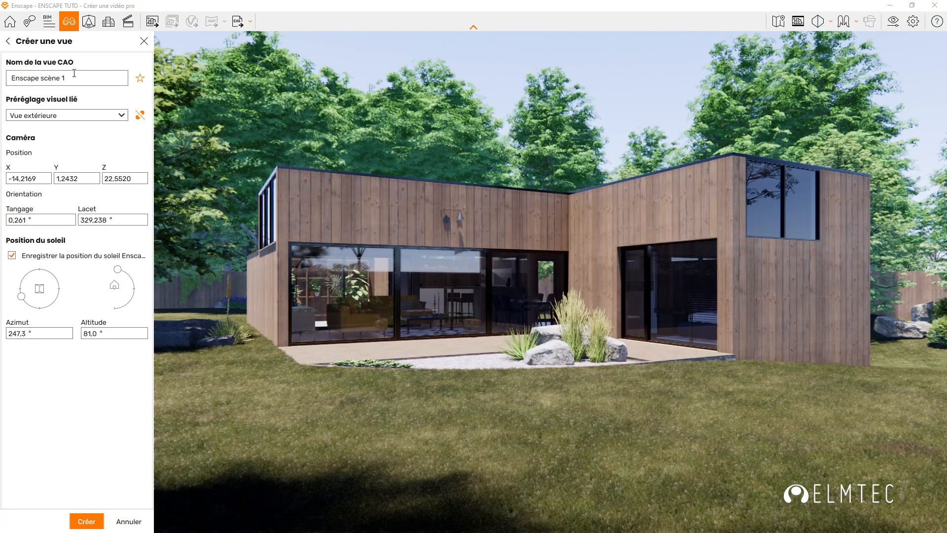
left_click(82, 76)
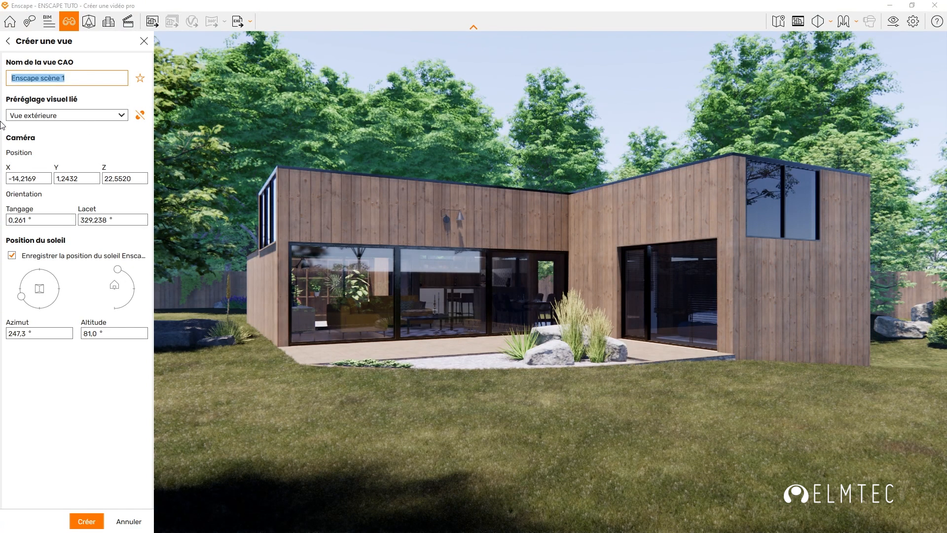
type("Scène 1 - Extérieur - Entrée")
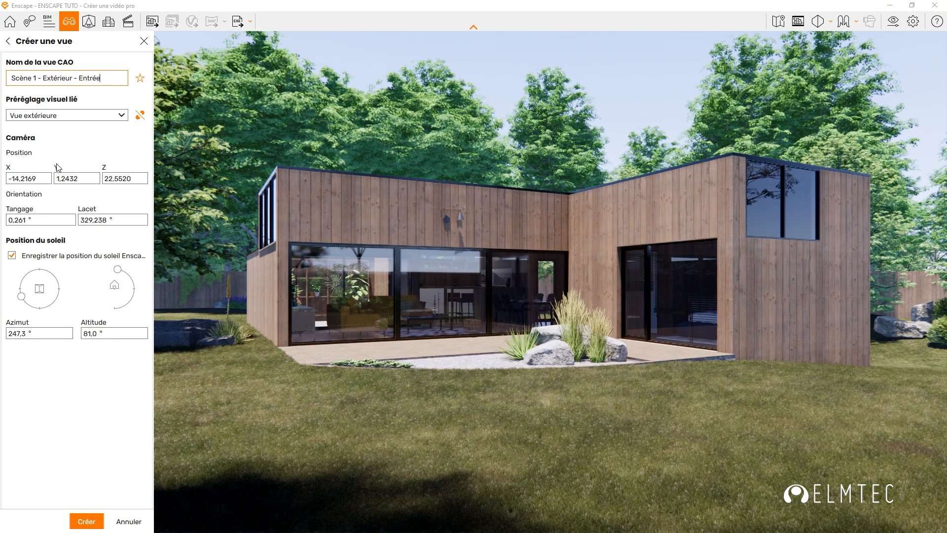
Link the view to the Vue extérieure preset, set camera X -14, Y 1.2, Z 23, pitch 0.26°, yaw 330°, sun azimuth 247°, altitude 80°, and create it.
left_click(96, 117)
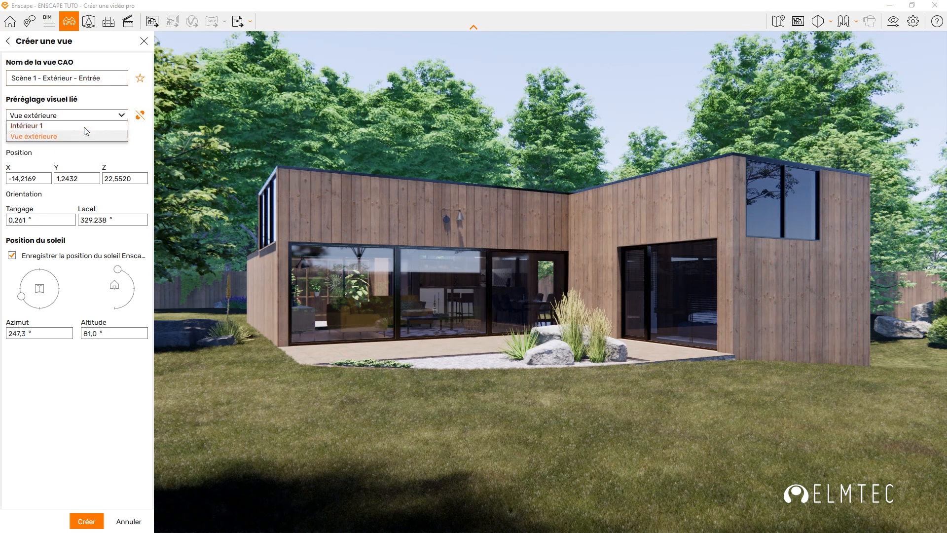
left_click(57, 138)
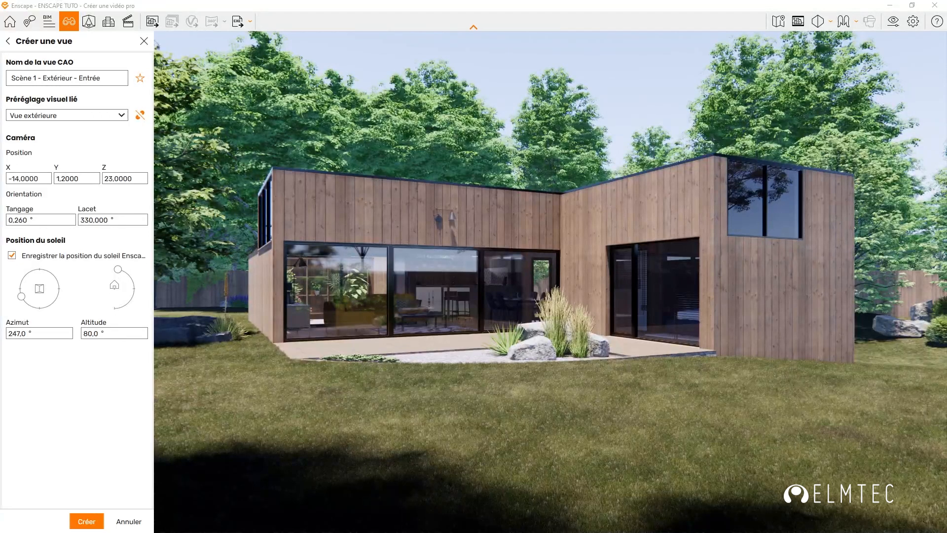
double_click(88, 74)
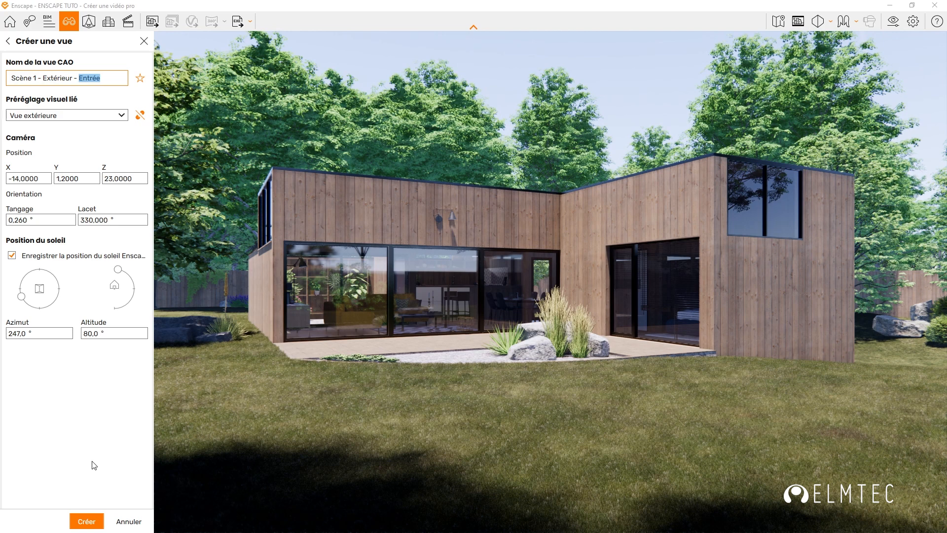
left_click(90, 522)
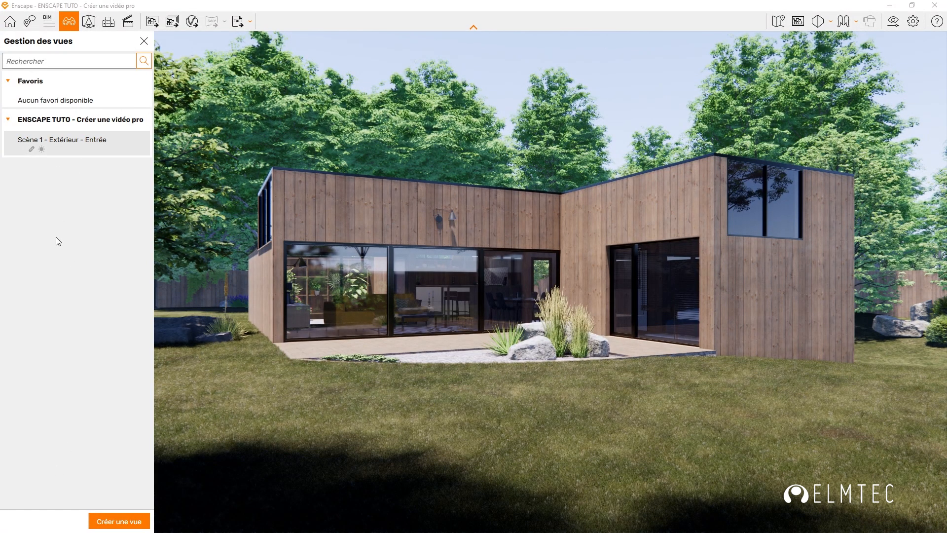
Edit the "Scène 1 - Extérieur - Entrée" view, switch navigation to Mode Marche, and save the view at that eye height.
mouse_move(26, 152)
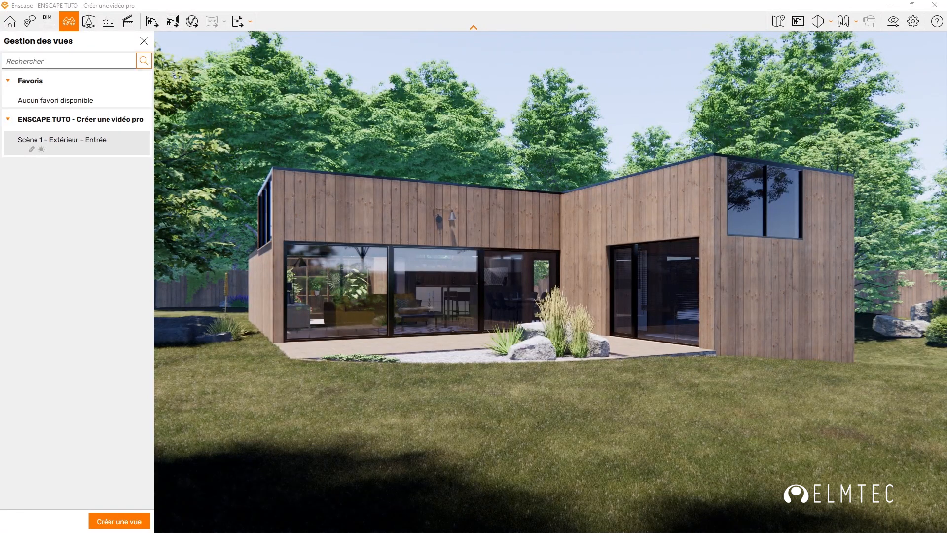
left_click(857, 23)
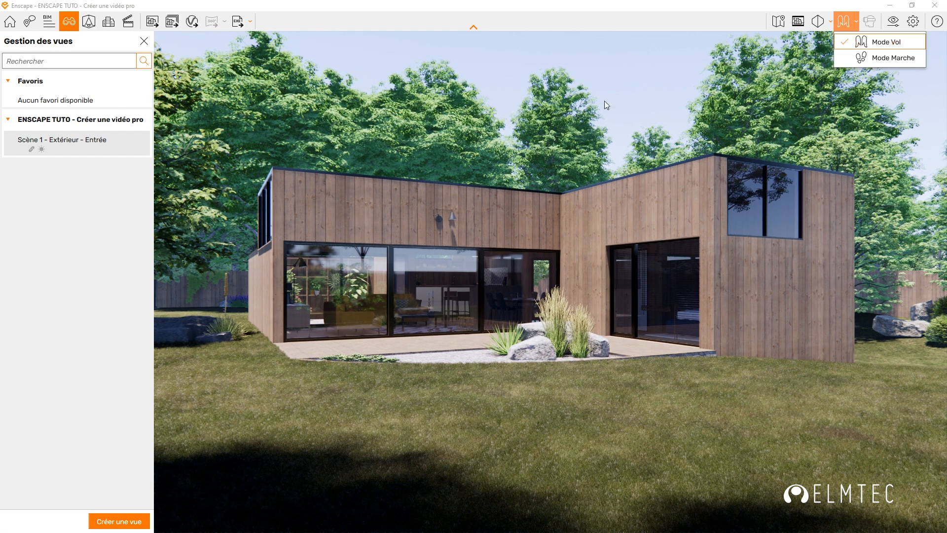
left_click(129, 143)
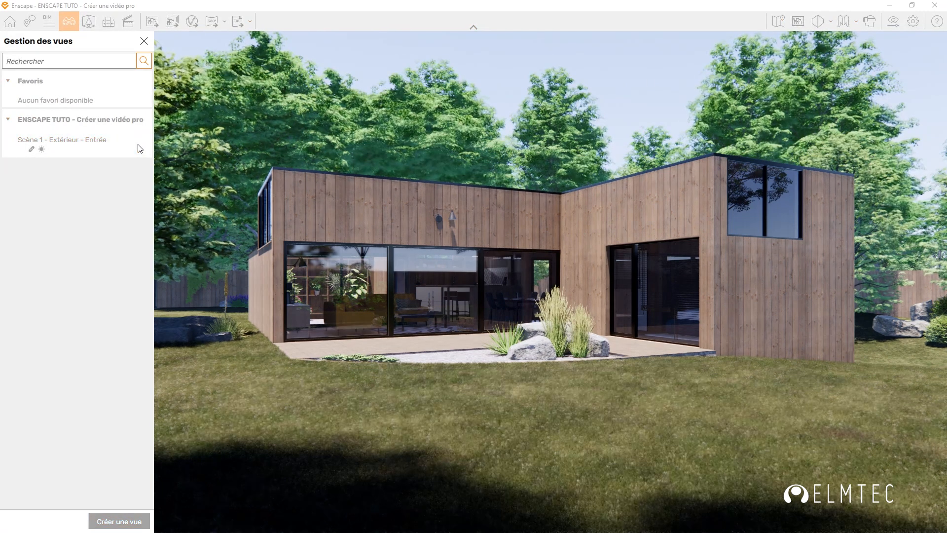
left_click(139, 150)
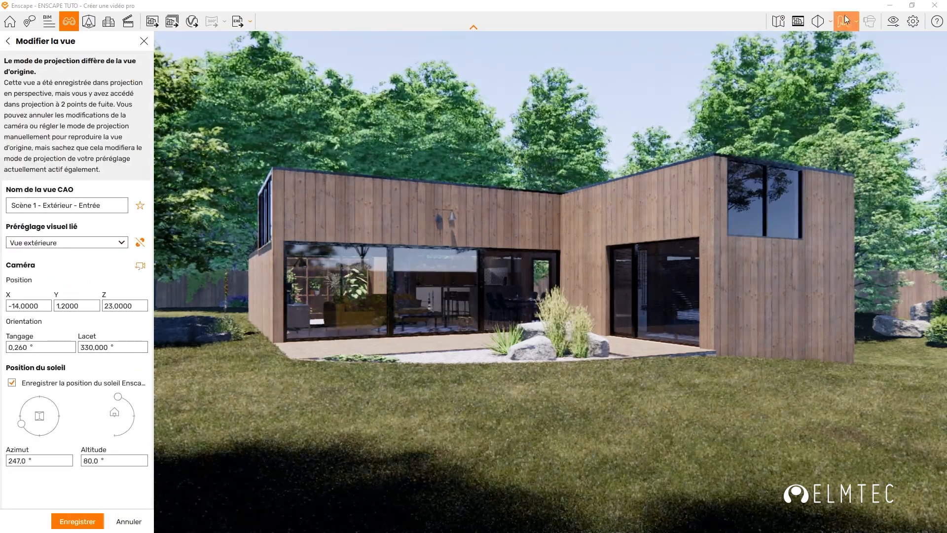
left_click(856, 22)
left_click(861, 60)
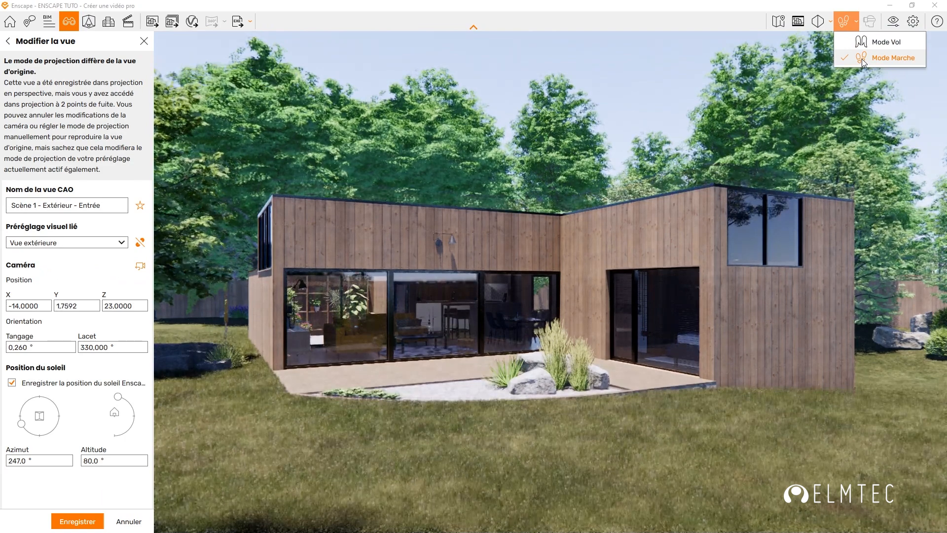
left_click(86, 523)
left_click(85, 522)
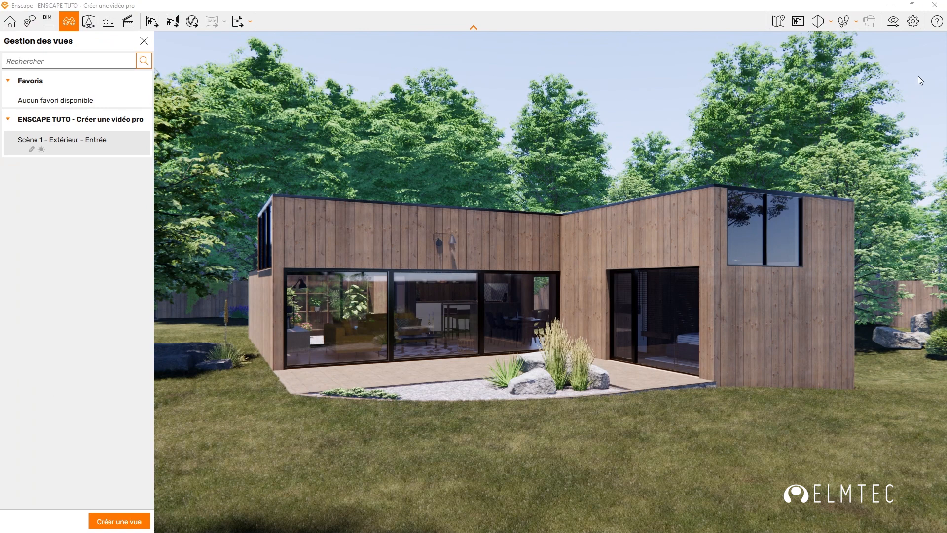
Examine the general input settings for mouse, movement speed and viewer height.
left_click(913, 21)
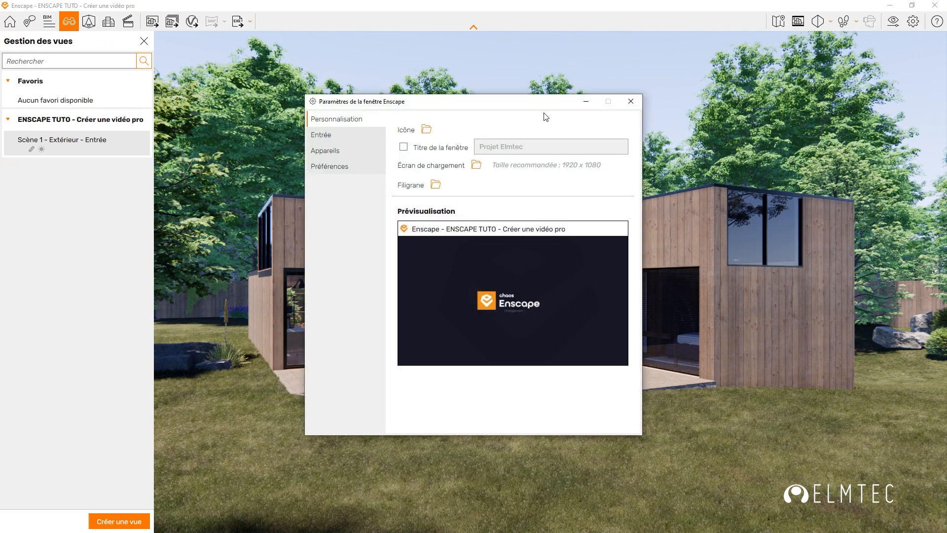
left_click(325, 135)
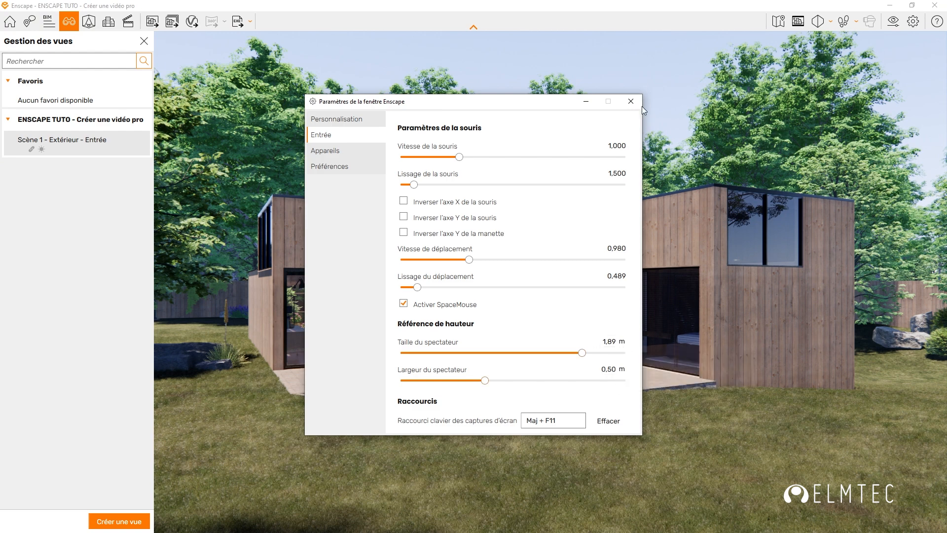
left_click(630, 101)
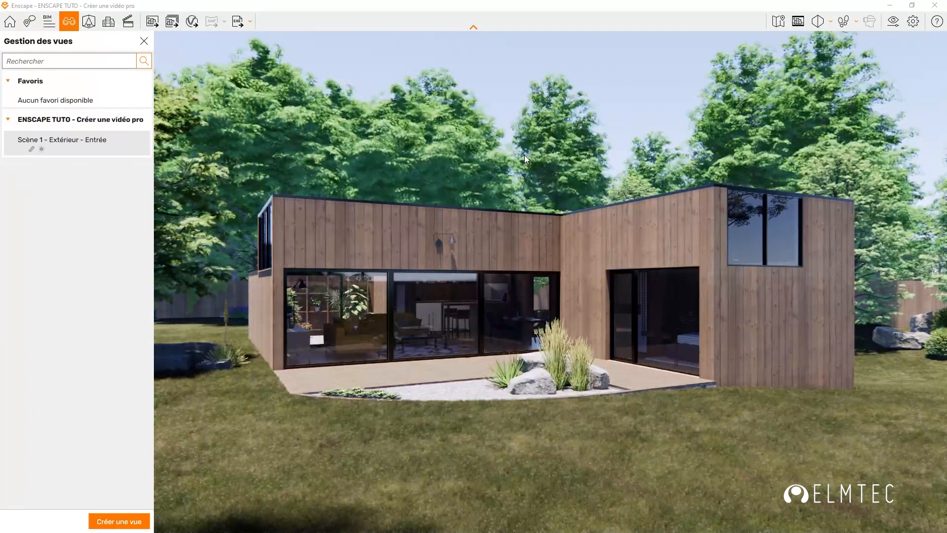
Move the camera forward to the terrace, framing the glazed facade and rock garden, and set navigation to Mode Marche.
scroll(498, 266, "up", 1)
scroll(498, 266, "up", 5)
scroll(498, 265, "up", 6)
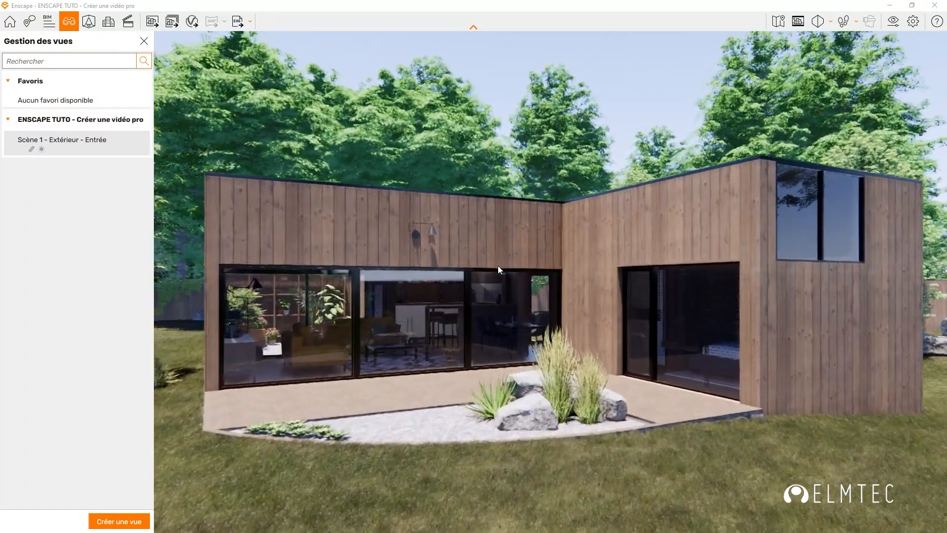
scroll(498, 266, "up", 2)
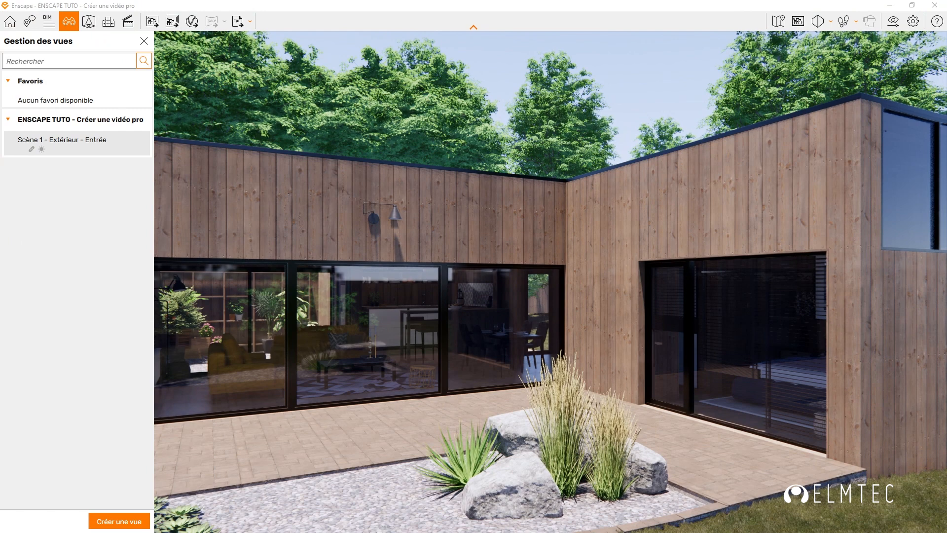
key("d")
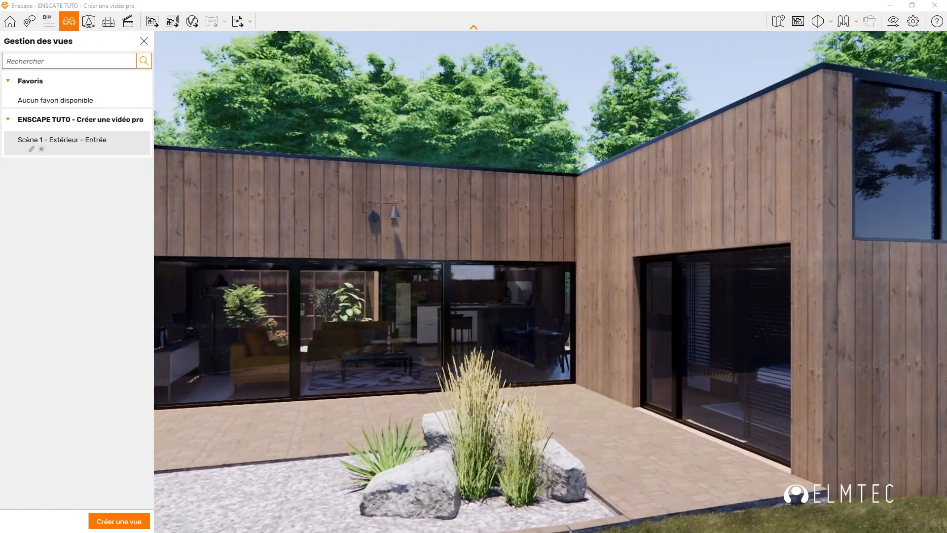
key("space")
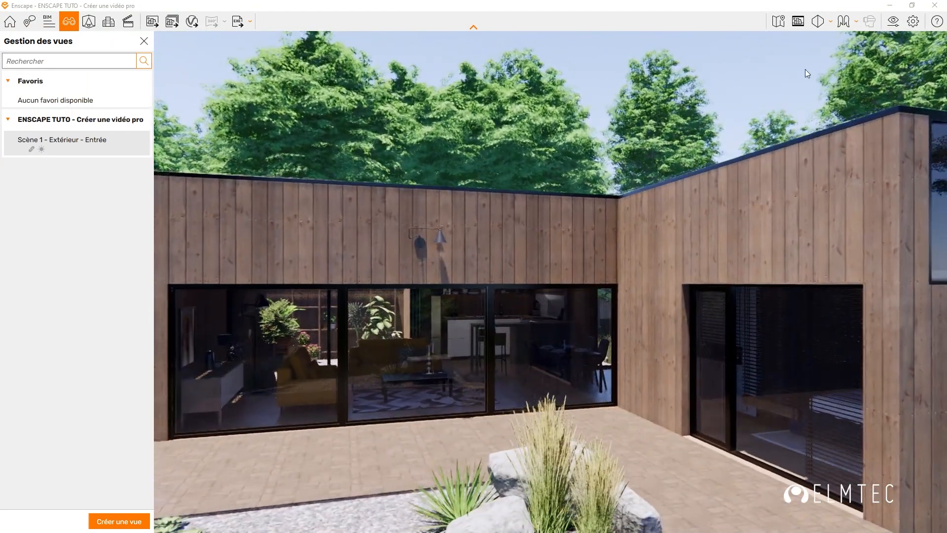
left_click(856, 25)
left_click(871, 57)
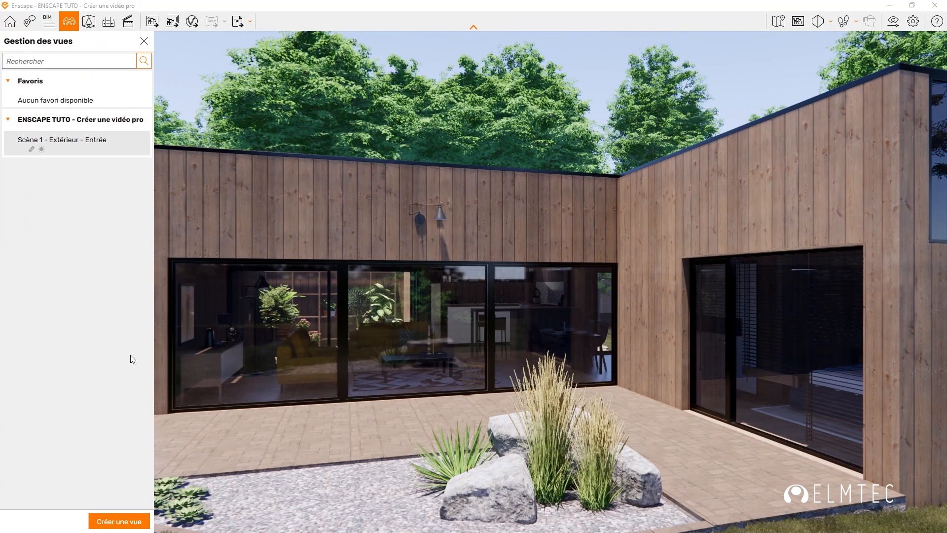
Save the current camera position as a new view named "Scène 1 - Extérieur - Sortie" with the Vue extérieure preset.
left_click(119, 520)
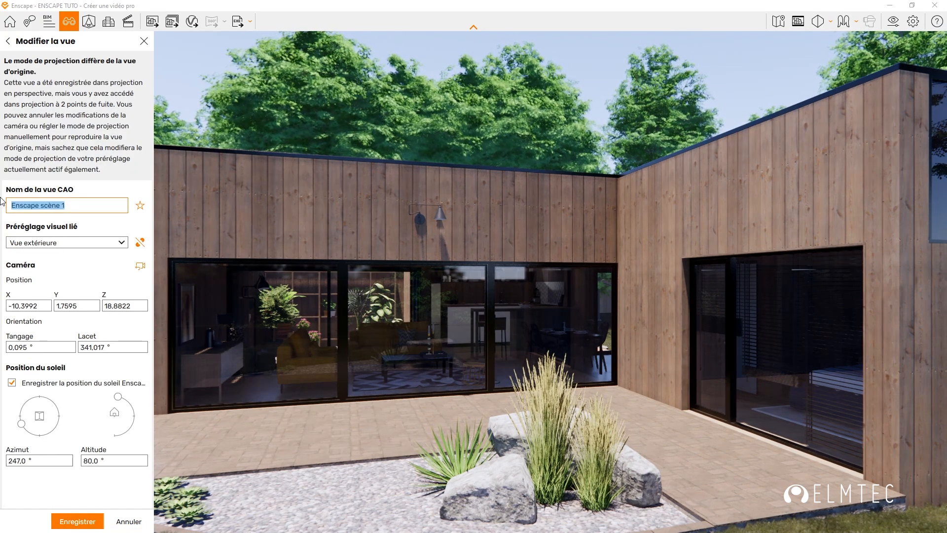
type("Scène 1 - Extérieur - Entrée")
double_click(93, 204)
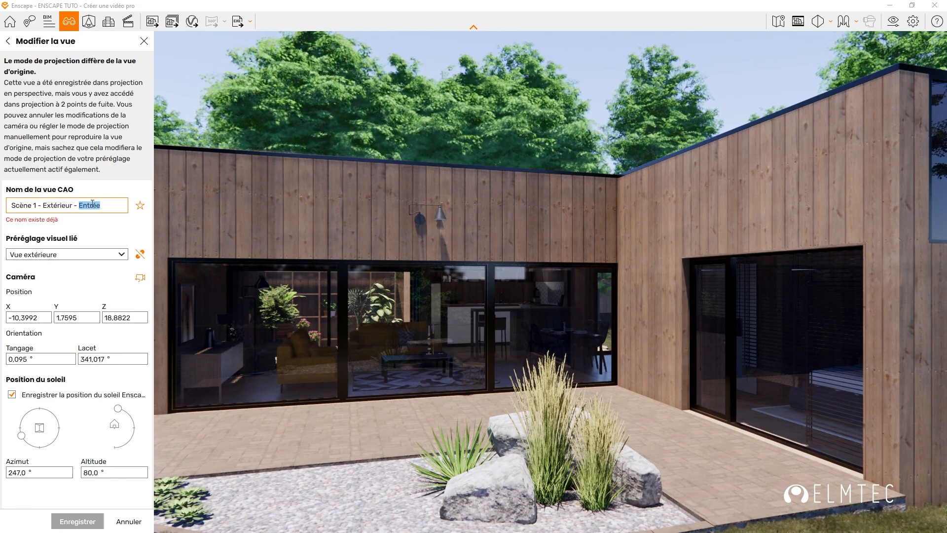
type("Sortie")
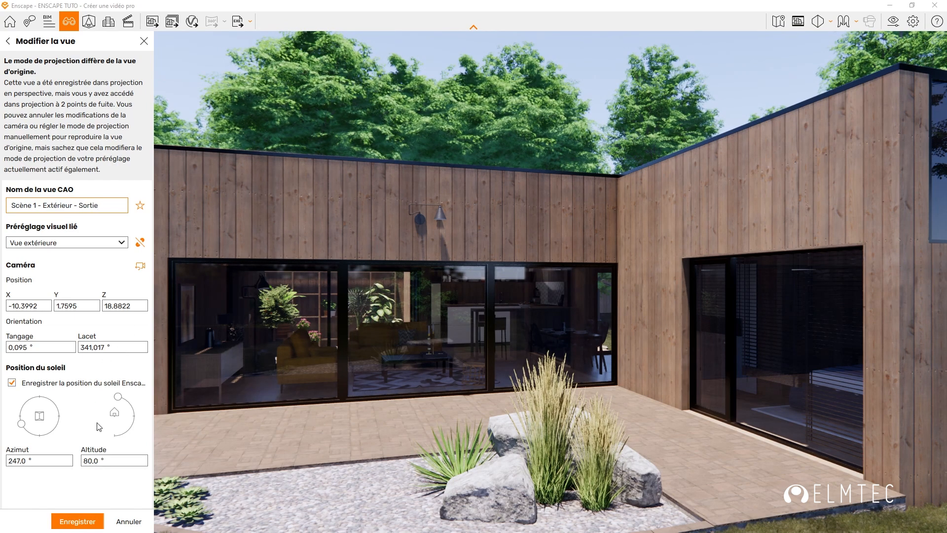
left_click(77, 522)
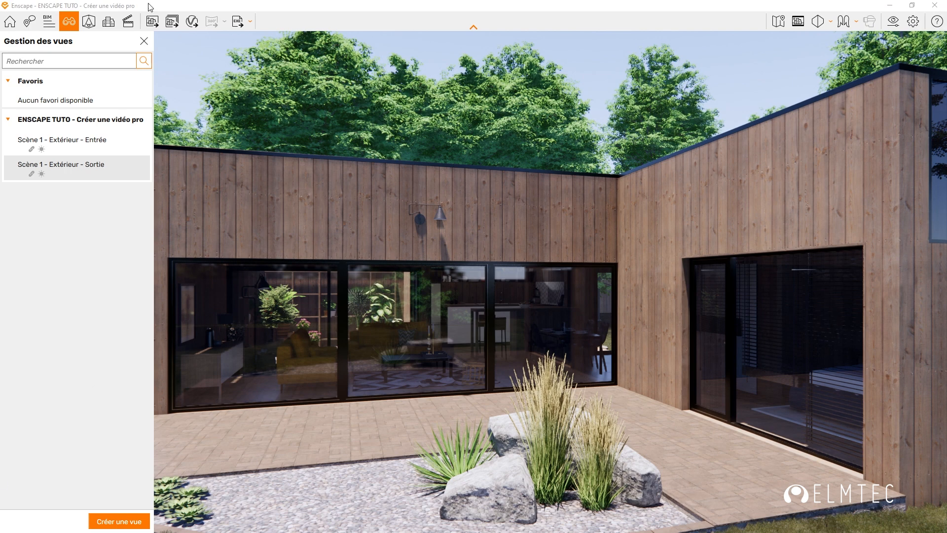
Recall the Entrée and Sortie views in turn, return to "Scène 1 - Extérieur - Entrée", and open the video editor.
left_click(70, 143)
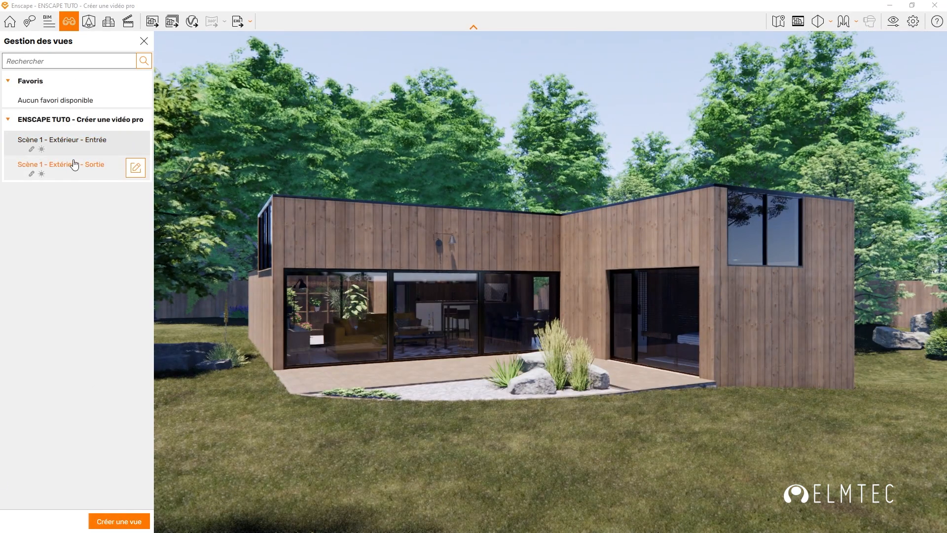
left_click(74, 166)
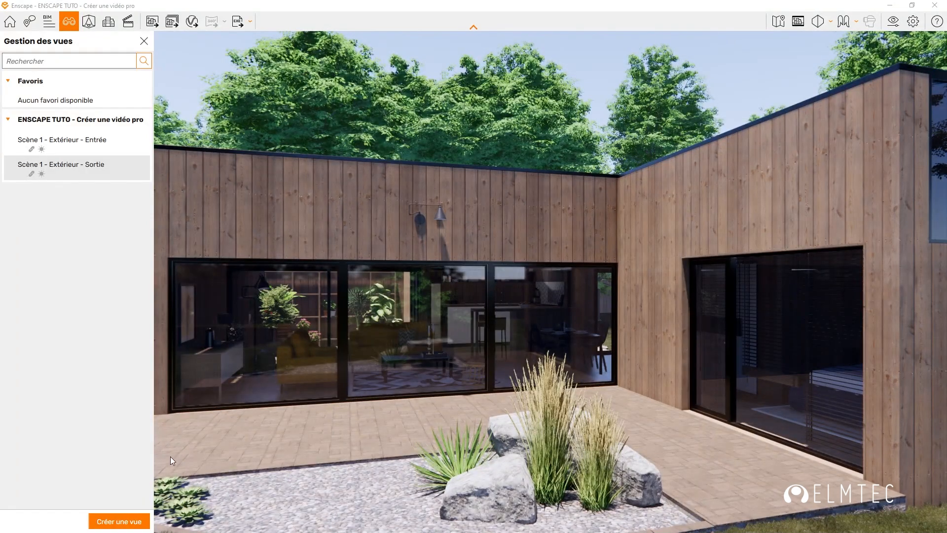
left_click(56, 145)
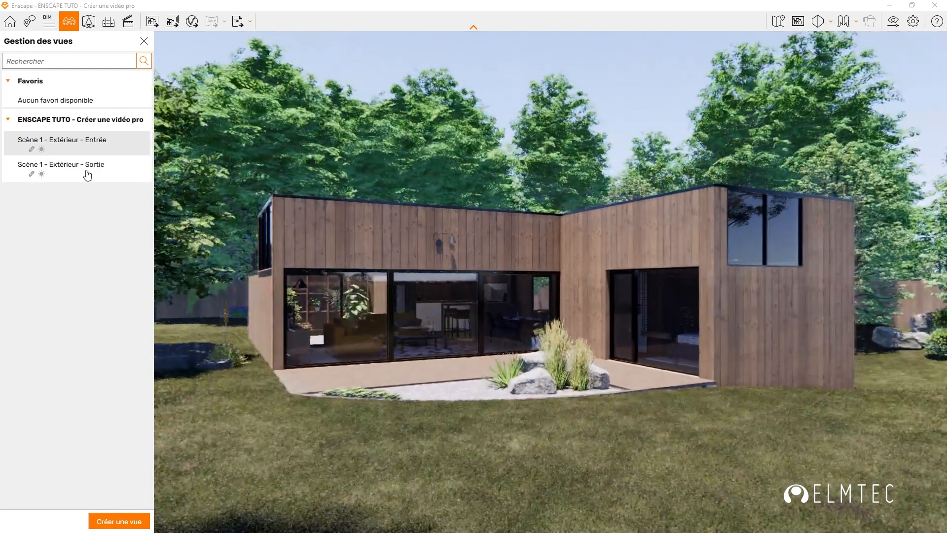
left_click(131, 27)
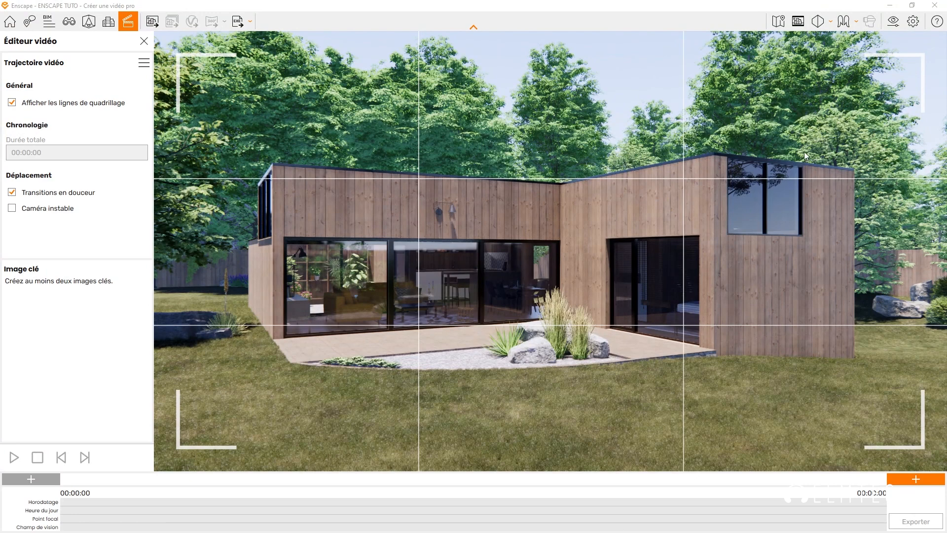
Display the safe frame around the image and disable Transitions en douceur for the video path.
left_click(798, 25)
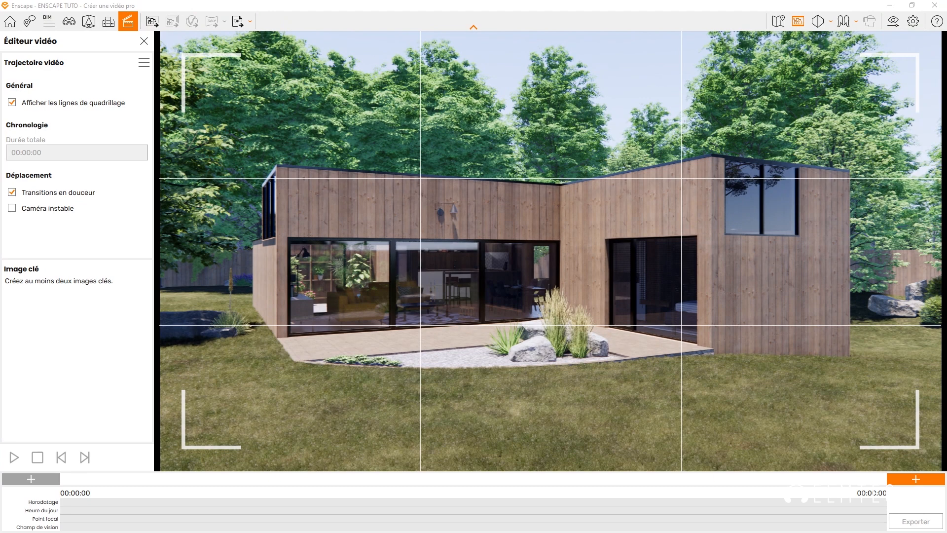
left_click(12, 193)
Create the opening keyframe from the current Entrée view and the closing keyframe from "Scène 1 - Extérieur - Sortie", and preview the path.
left_click(35, 479)
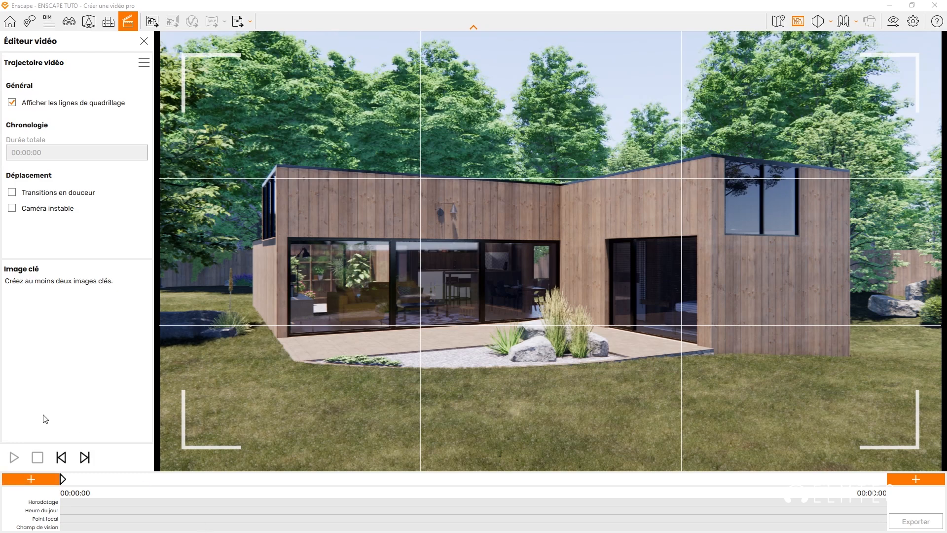
left_click(31, 479)
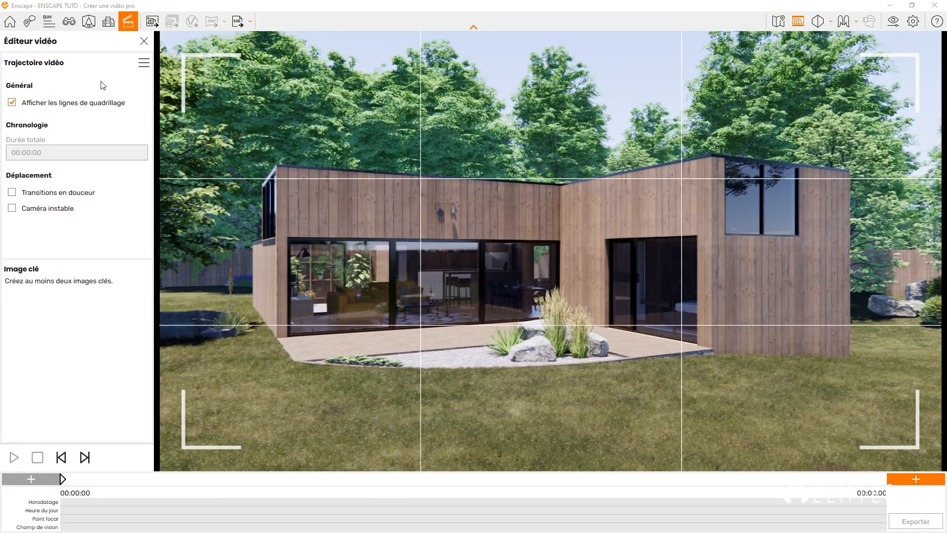
left_click(68, 21)
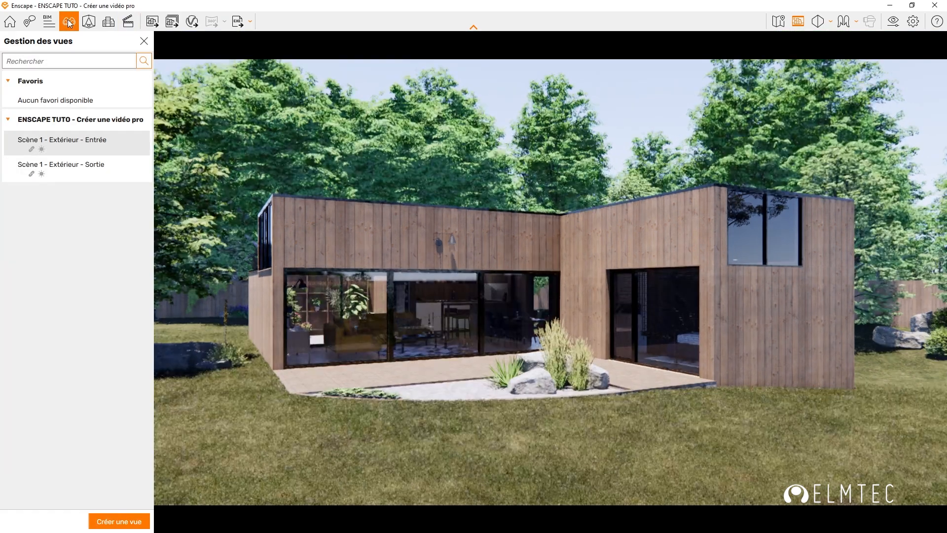
left_click(89, 172)
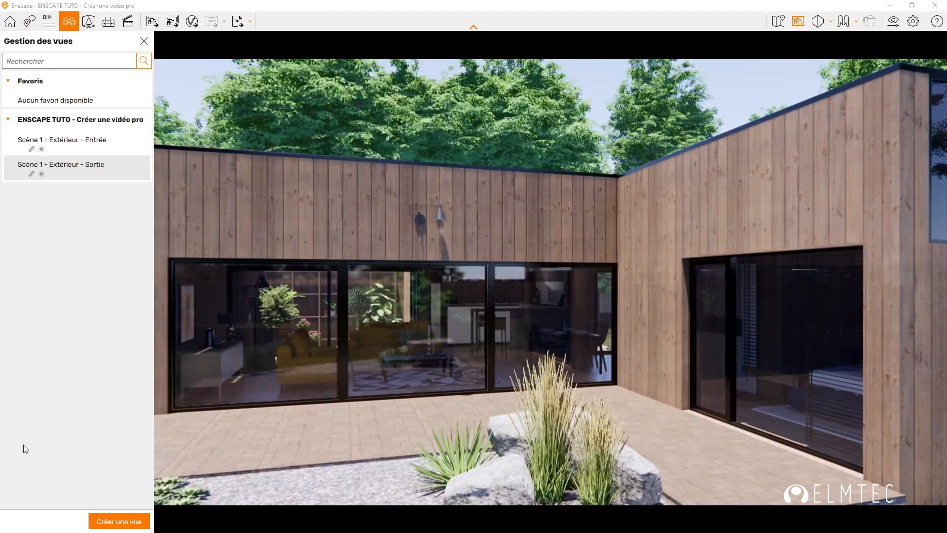
left_click(128, 22)
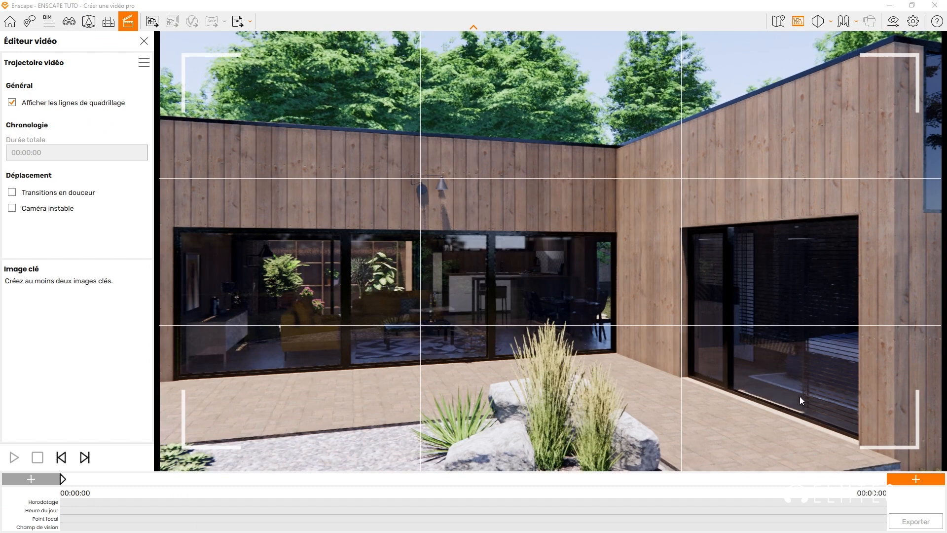
left_click(902, 480)
left_click(904, 481)
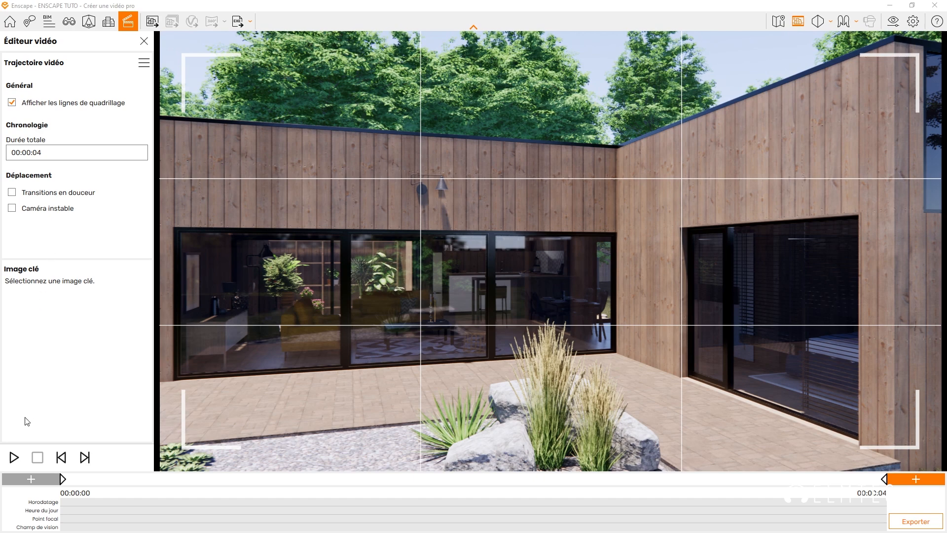
left_click(15, 459)
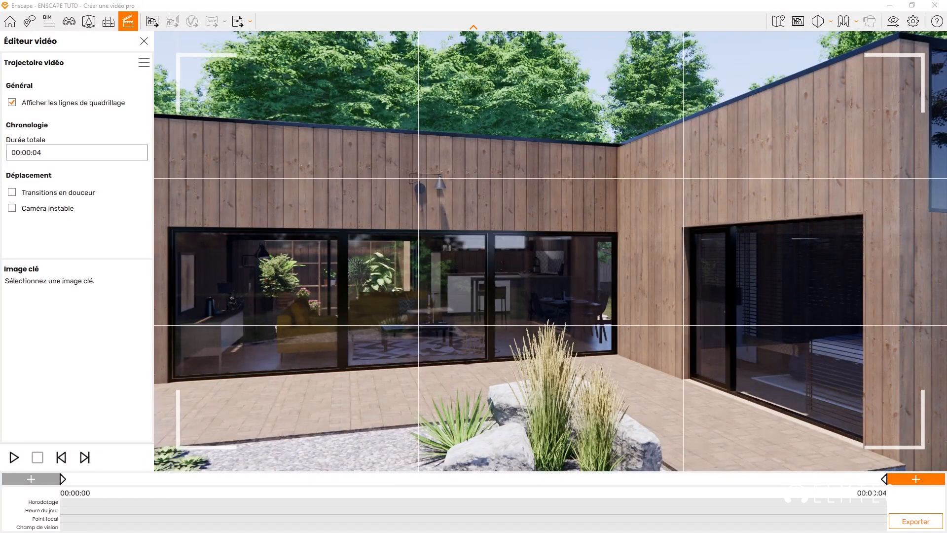
Reframe the camera slightly to the left at the closing keyframe, update that keyframe's camera, and exit keyframe editing.
left_click(884, 478)
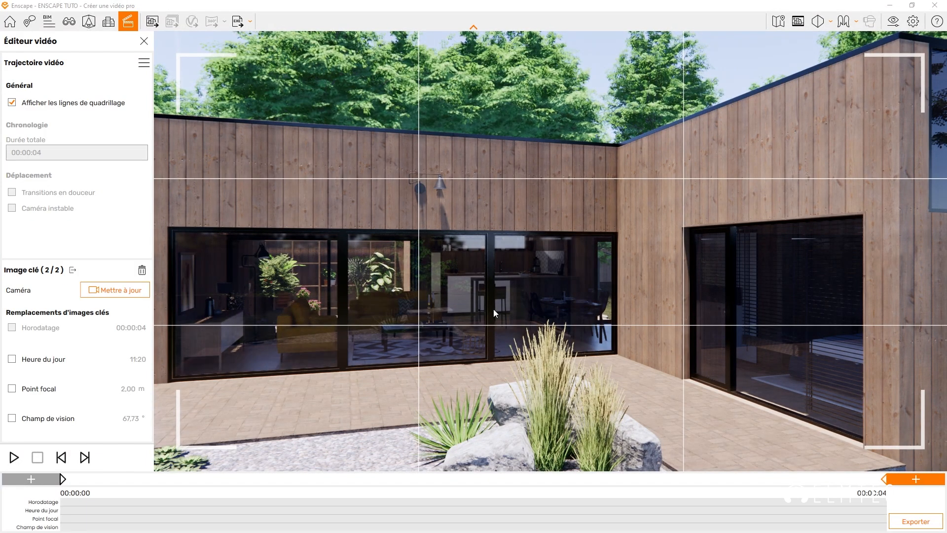
key("a")
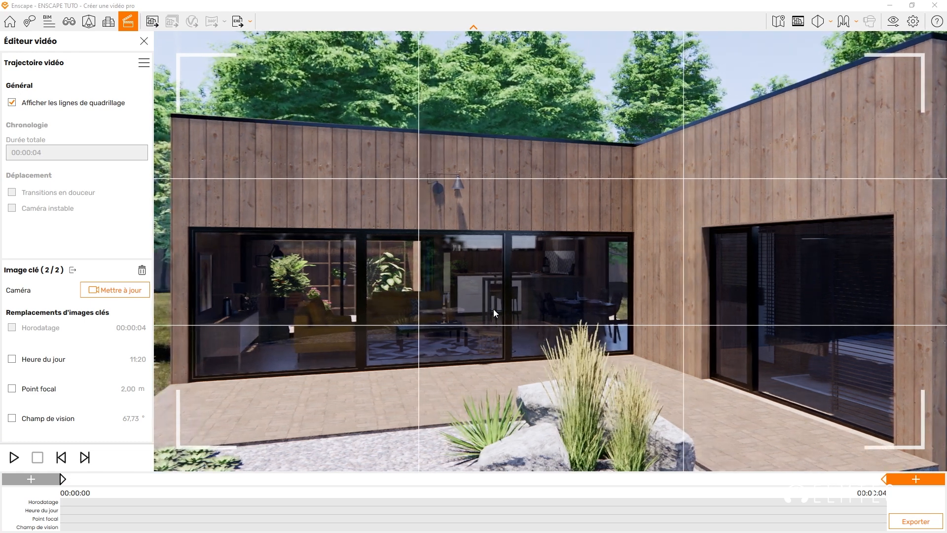
right_click_drag(494, 312, 495, 311)
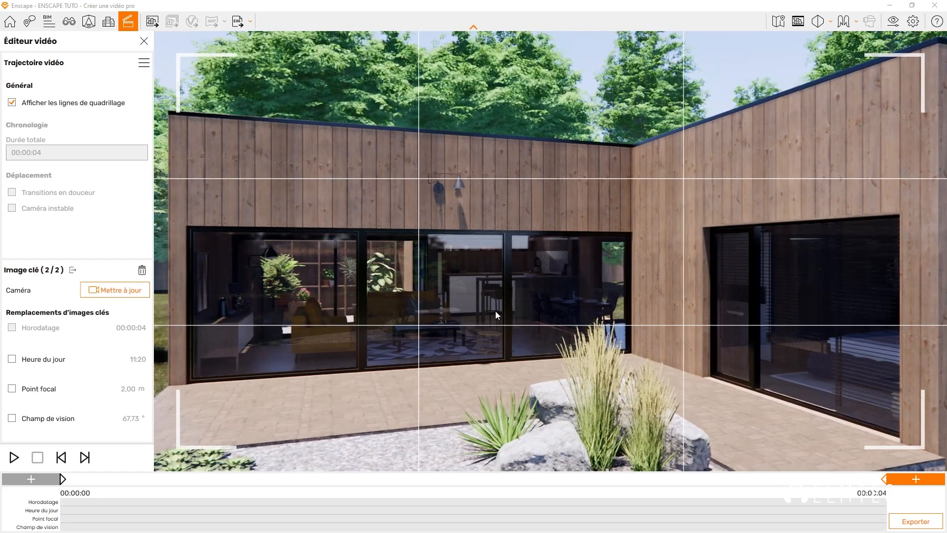
key("d")
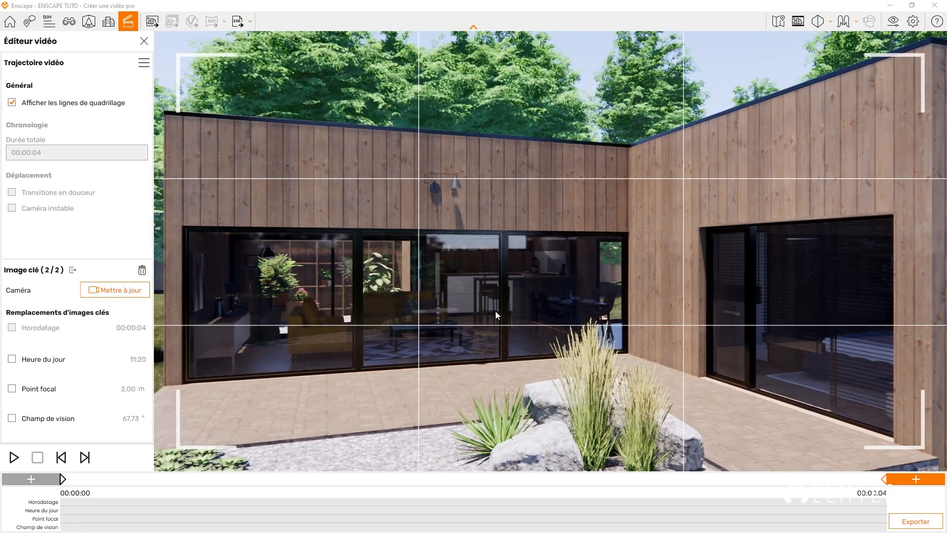
left_click(116, 292)
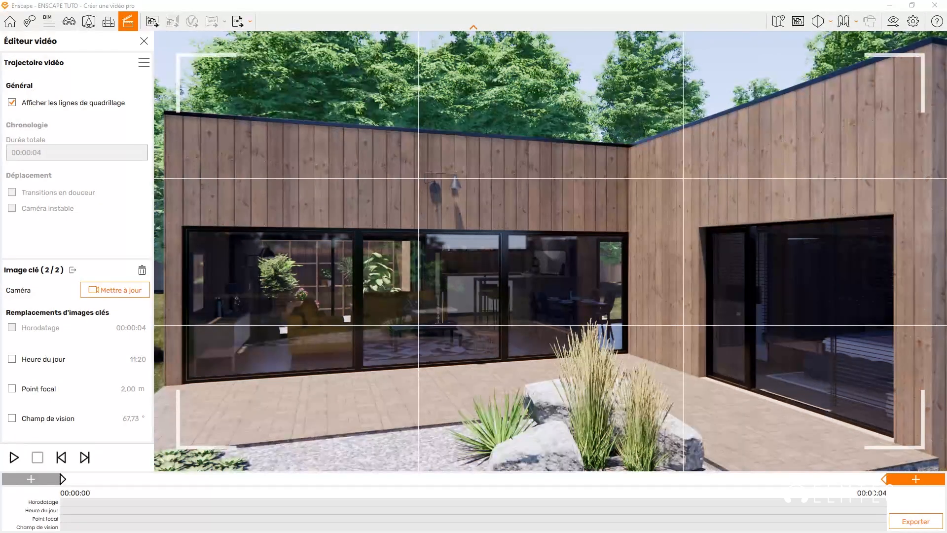
left_click(22, 457)
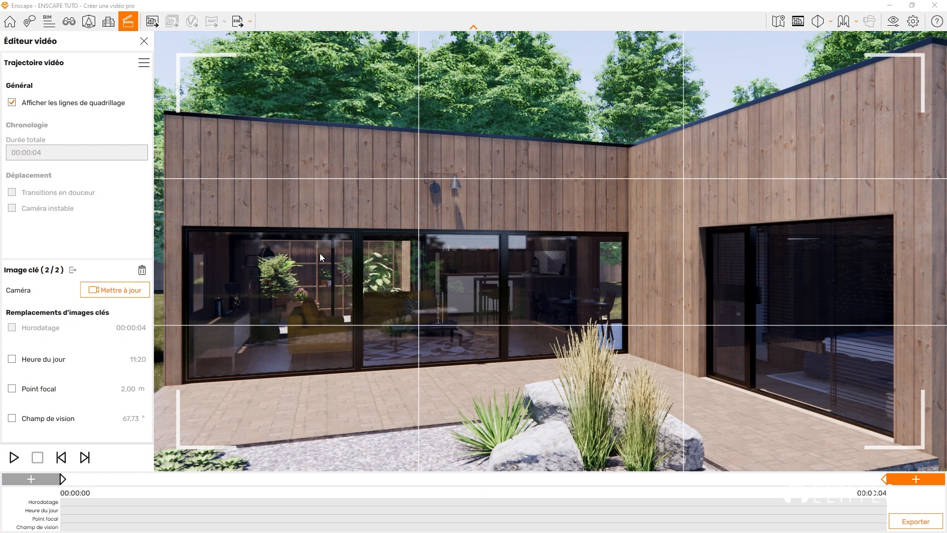
left_click(73, 269)
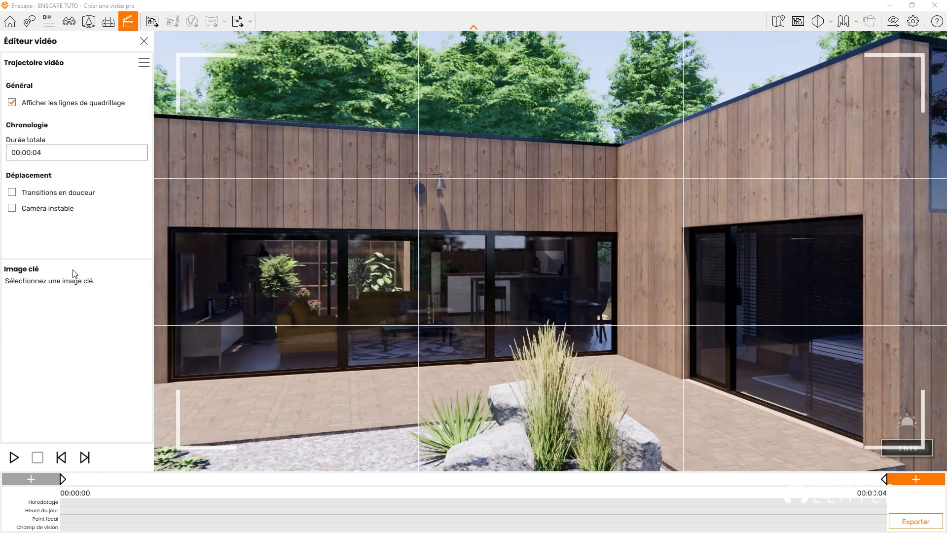
Set the total duration of the video path to 9 seconds.
left_click(54, 154)
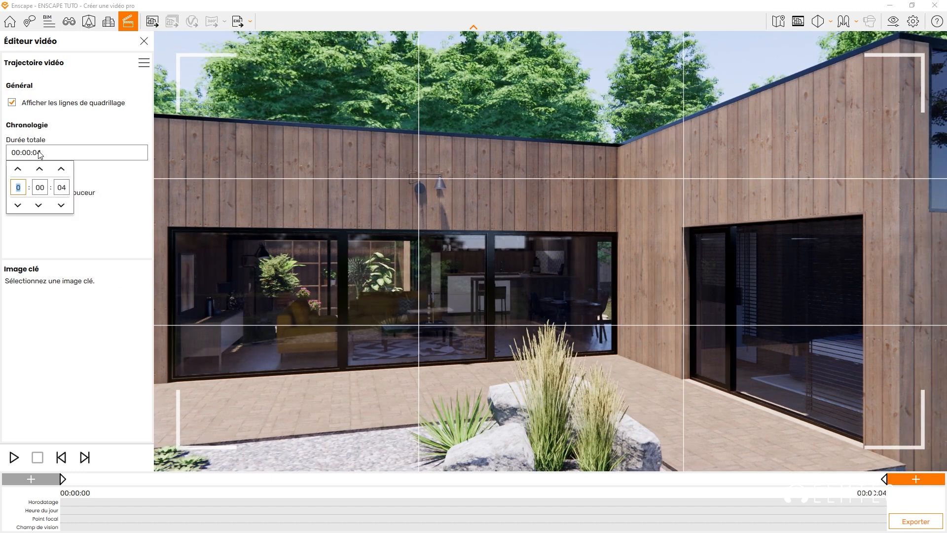
left_click(63, 186)
type("9")
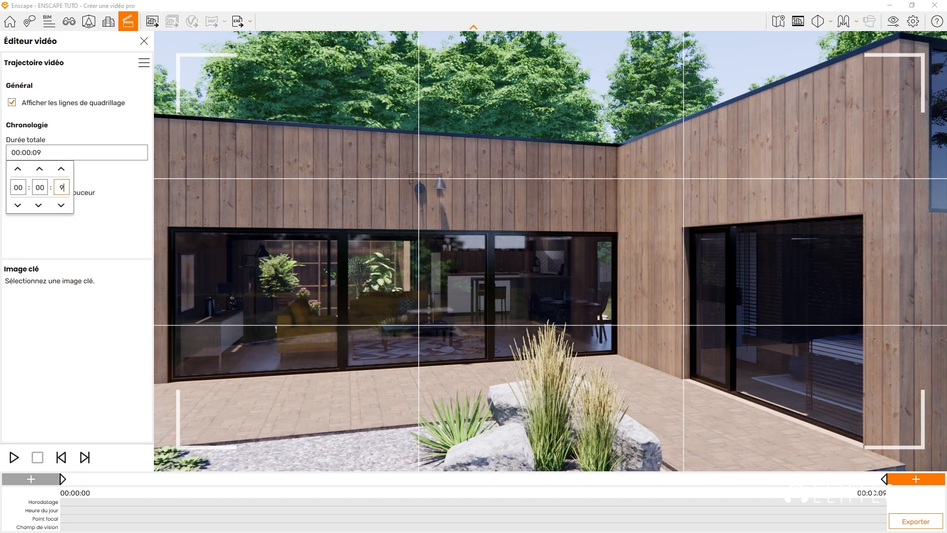
left_click(62, 299)
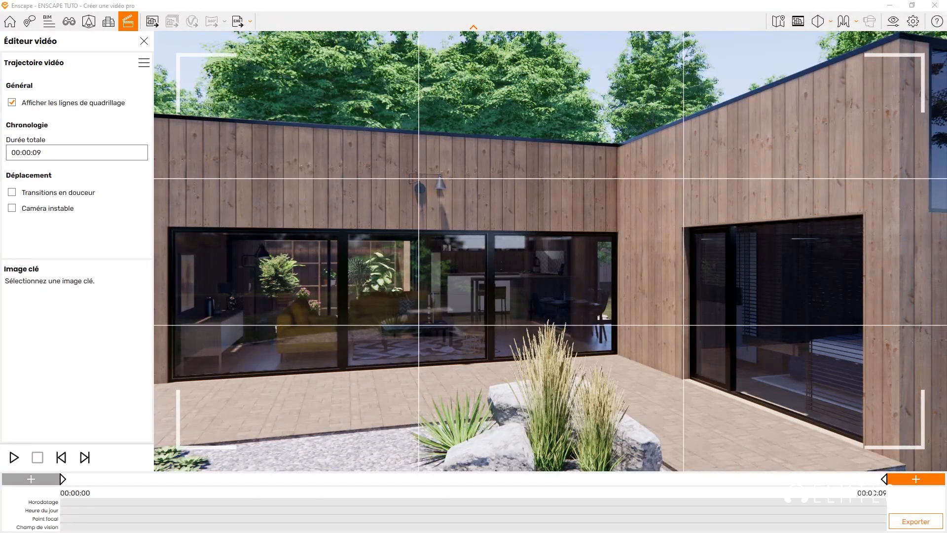
Review the video export options and set the output of the Vue extérieure preset to 30 images per second.
left_click(915, 521)
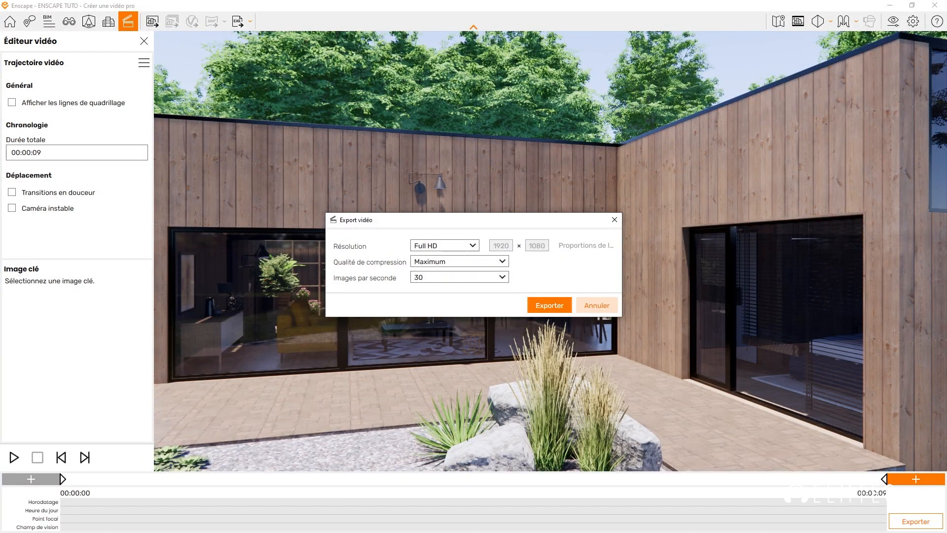
left_click(597, 305)
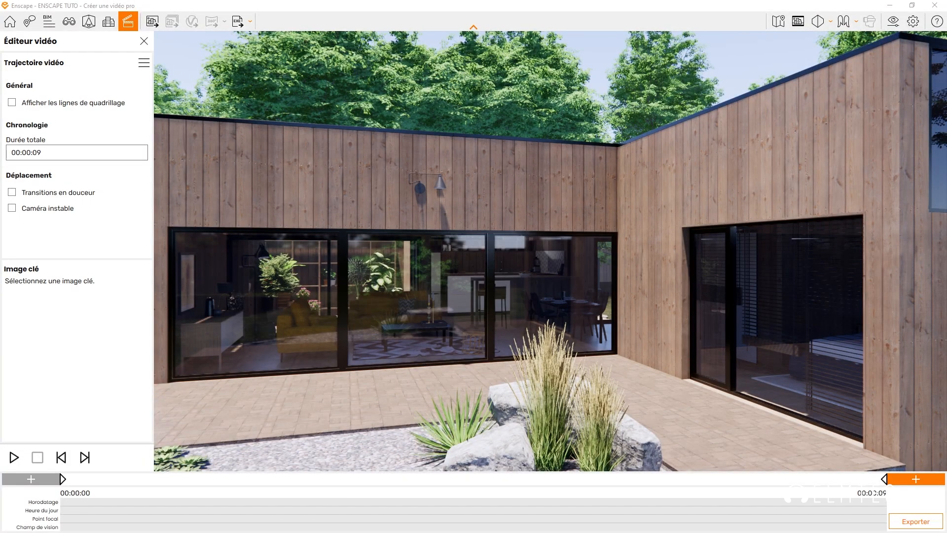
left_click(893, 21)
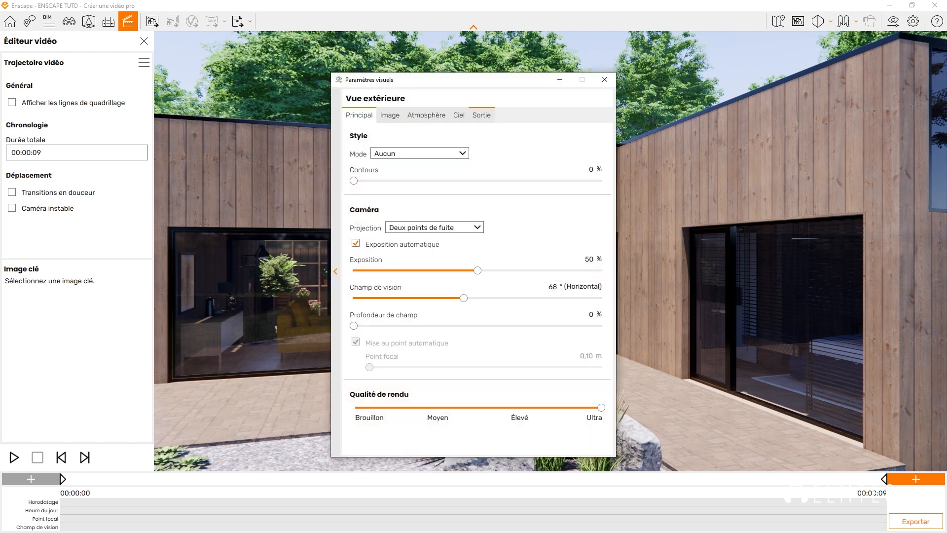
left_click(481, 116)
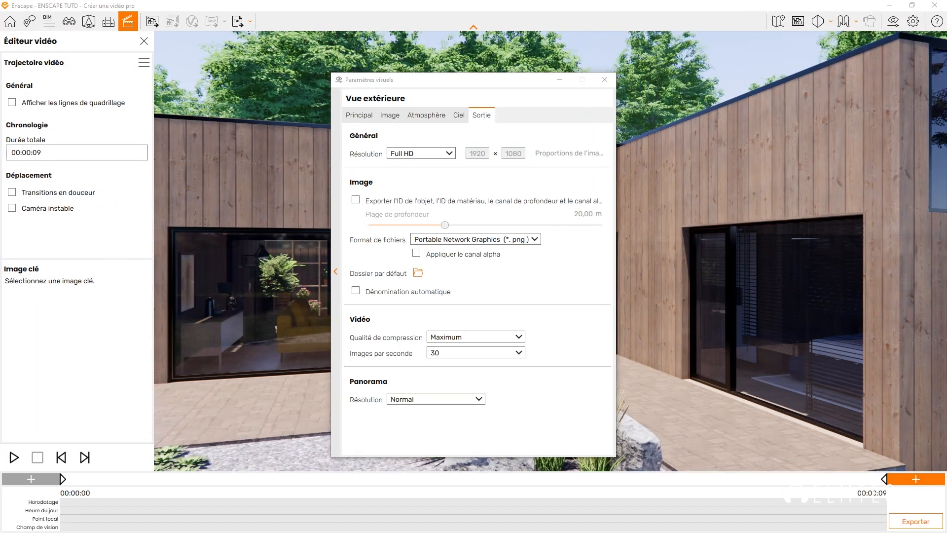
left_click(476, 352)
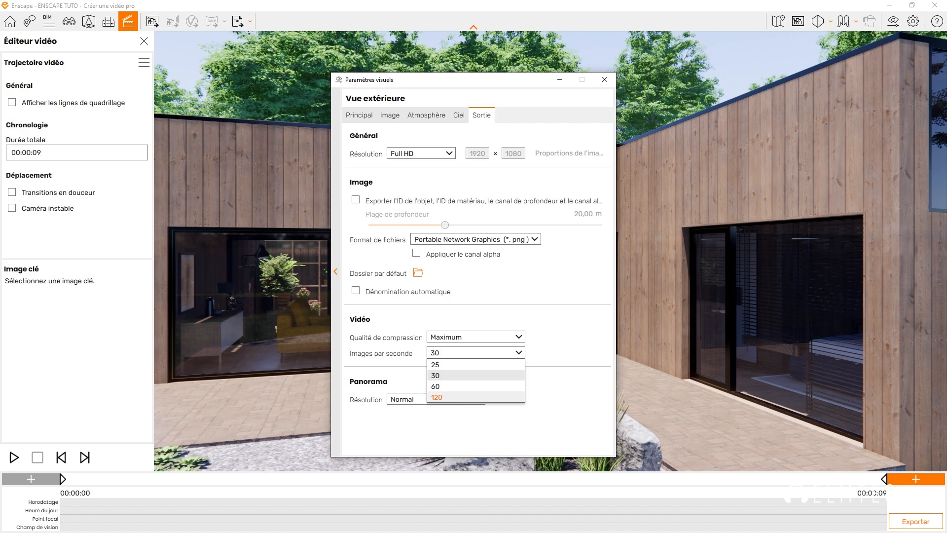
key("Escape")
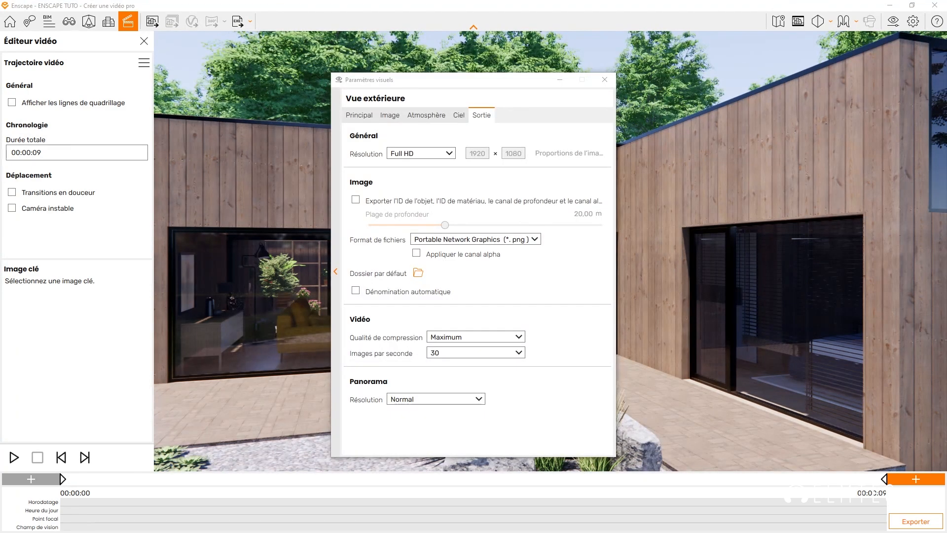
left_click(475, 353)
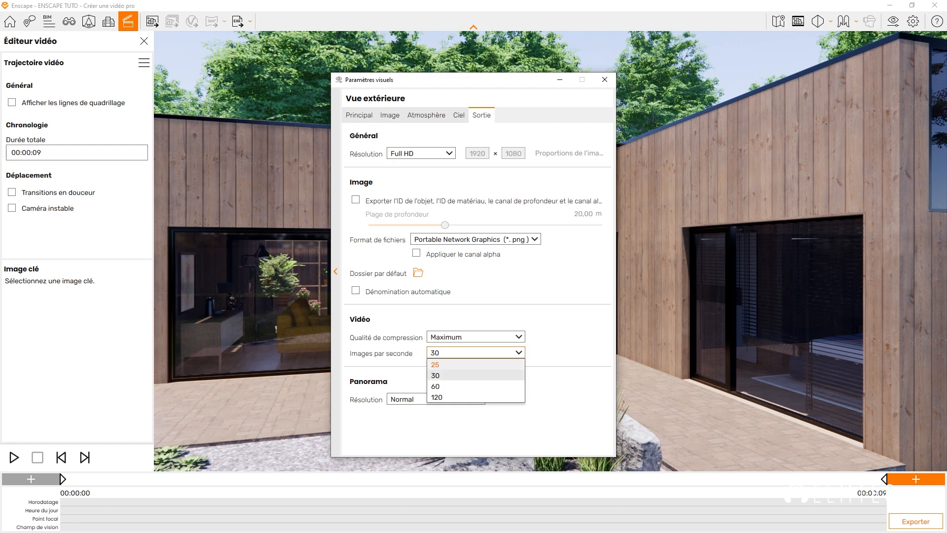
left_click(475, 376)
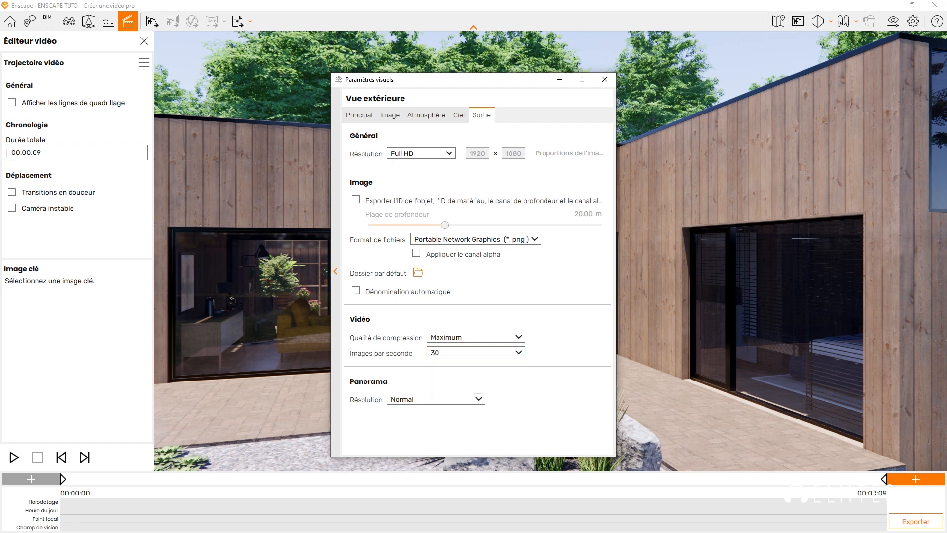
Raise the rendering quality of the Vue extérieure preset to Ultra and close the visual settings.
left_click(359, 115)
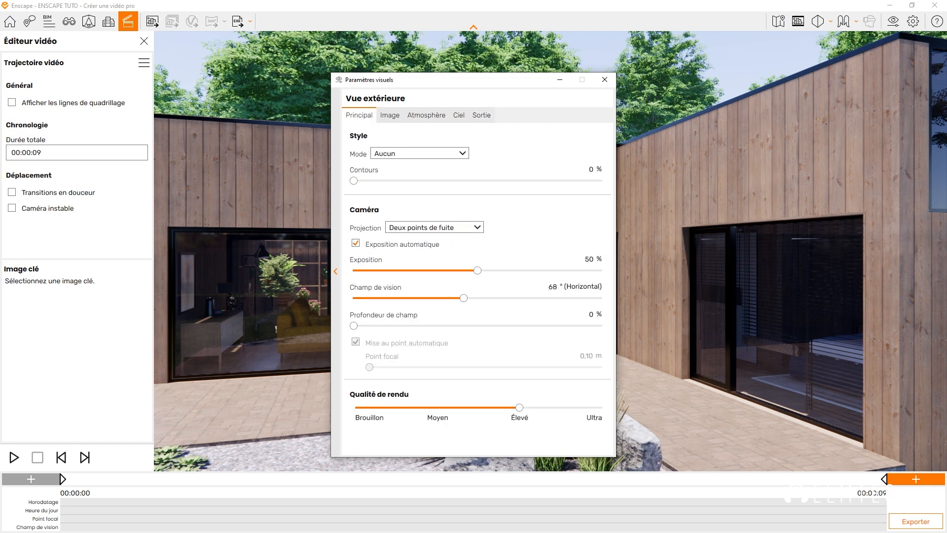
left_click_drag(519, 407, 601, 407)
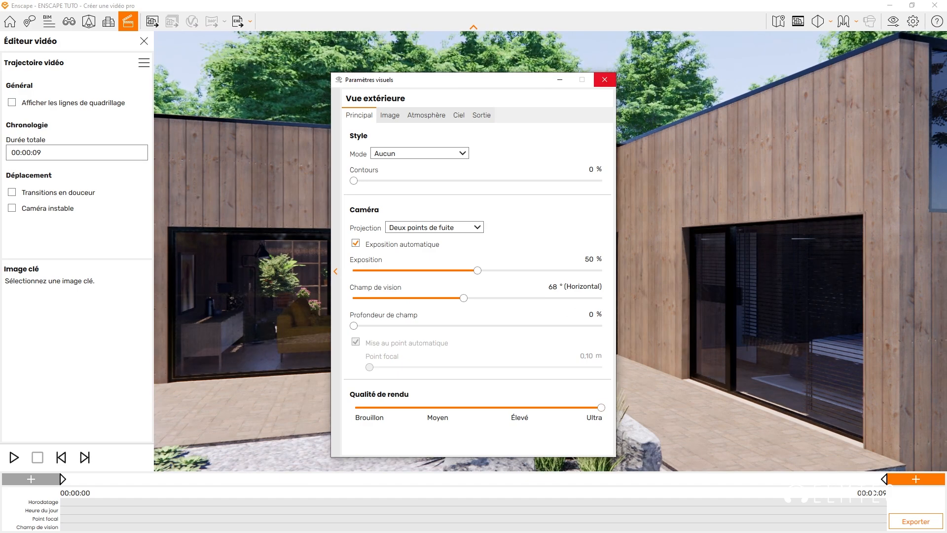
left_click(604, 80)
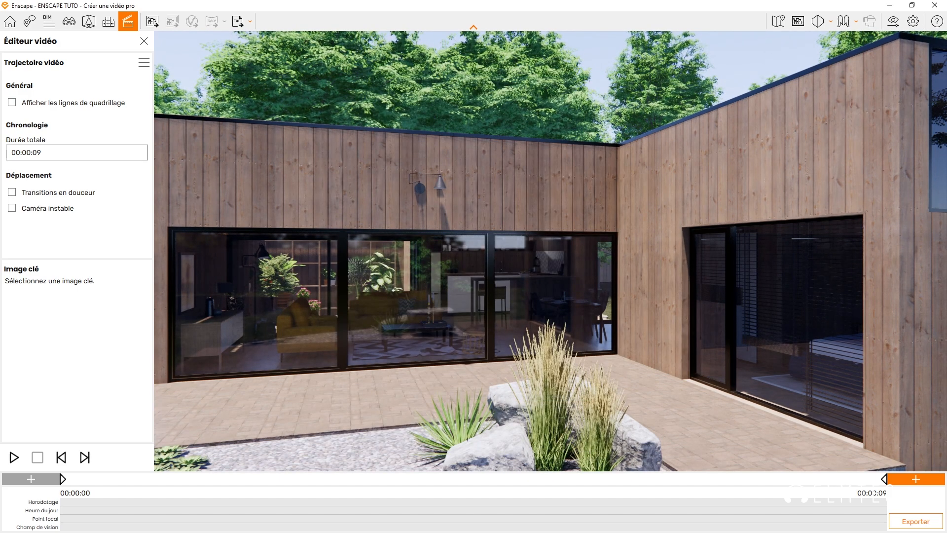
Export the video in Full HD with Maximum compression quality at 30 images per second.
left_click(916, 521)
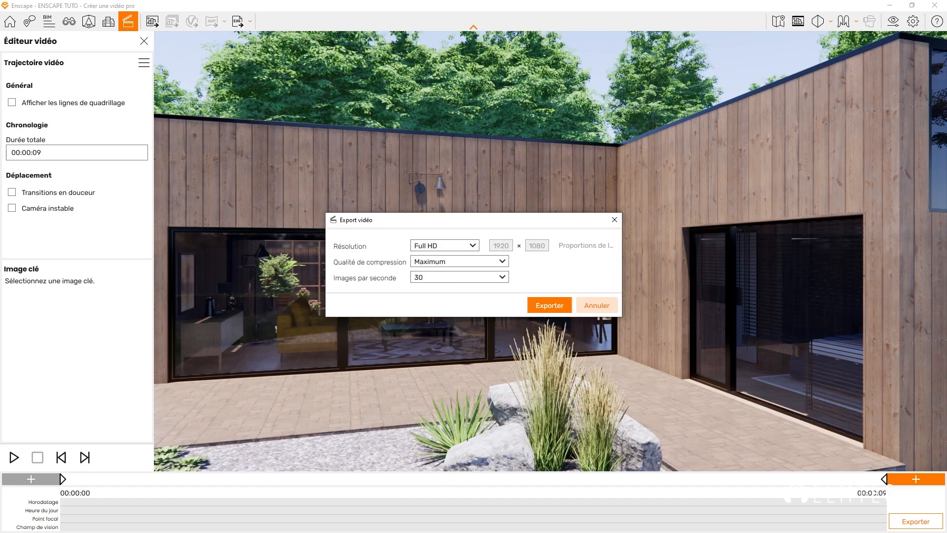
key("Return")
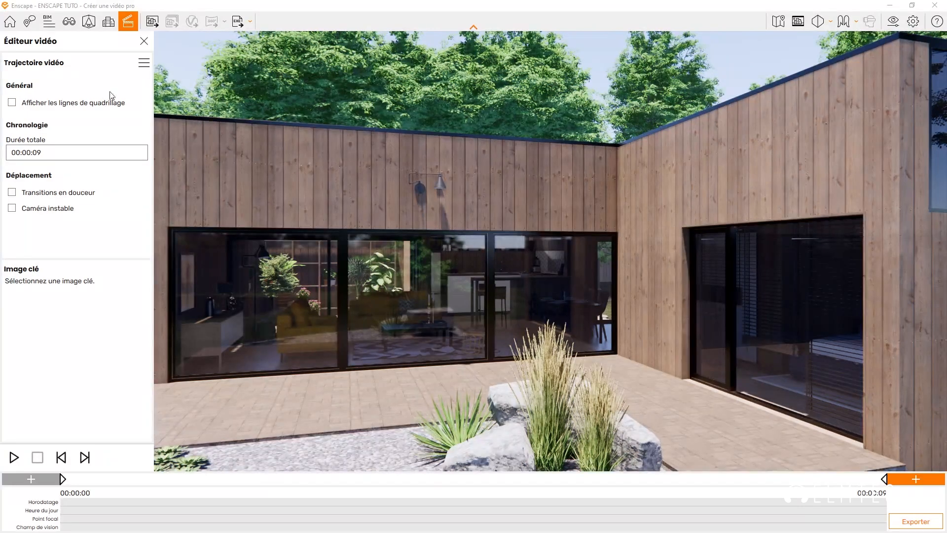
Save the video path to a file named "sequence 1" in the RENDUS VIDEOS folder.
left_click(140, 69)
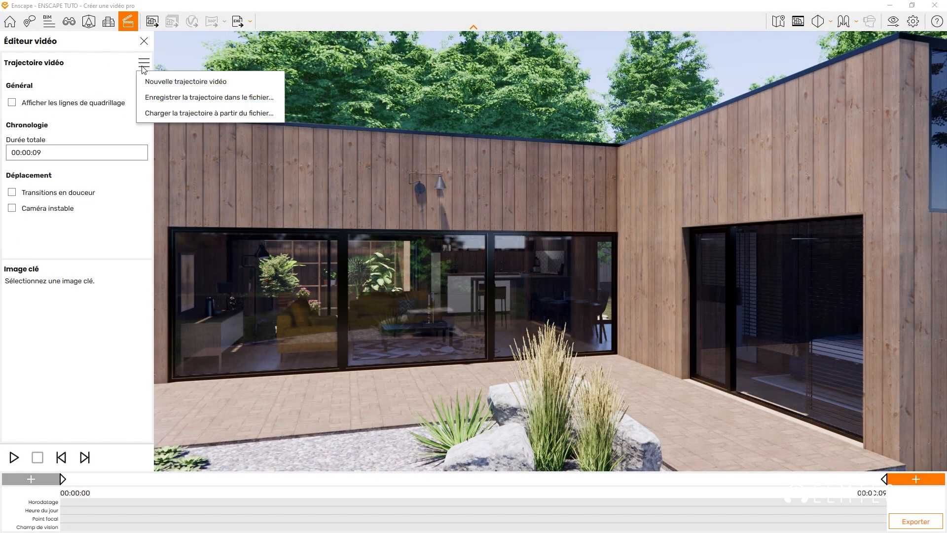
left_click(177, 102)
type("sequence 1")
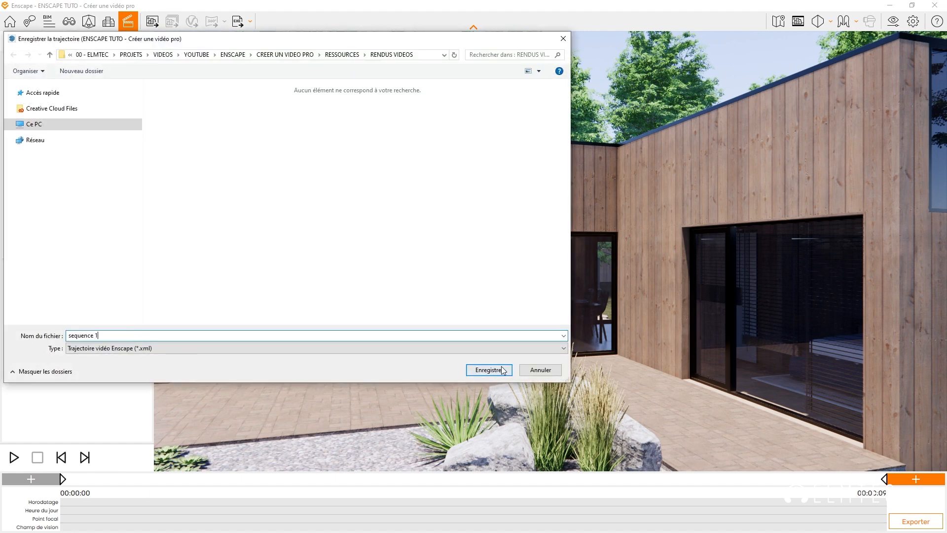
left_click(502, 370)
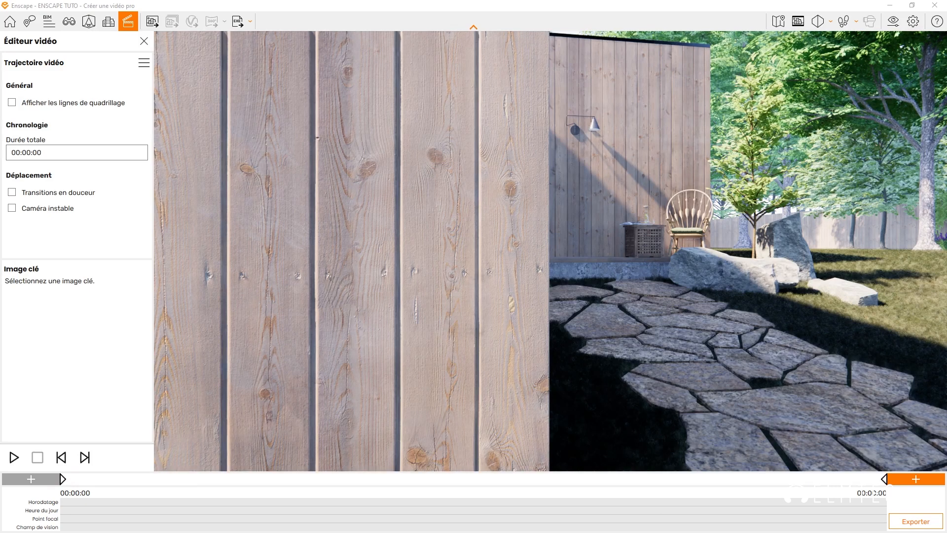
Set the Vue extérieure preset's exposure to 47 %, shadows to 6 % and colour temperature to 5 874 K.
left_click(895, 22)
left_click_drag(477, 262, 470, 261)
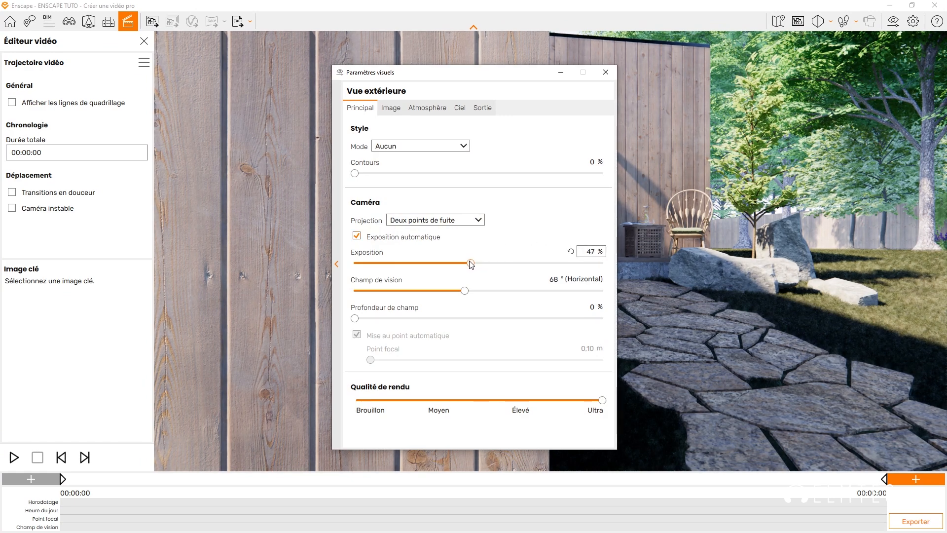
left_click(392, 108)
left_click_drag(486, 201, 495, 202)
left_click_drag(453, 252, 435, 256)
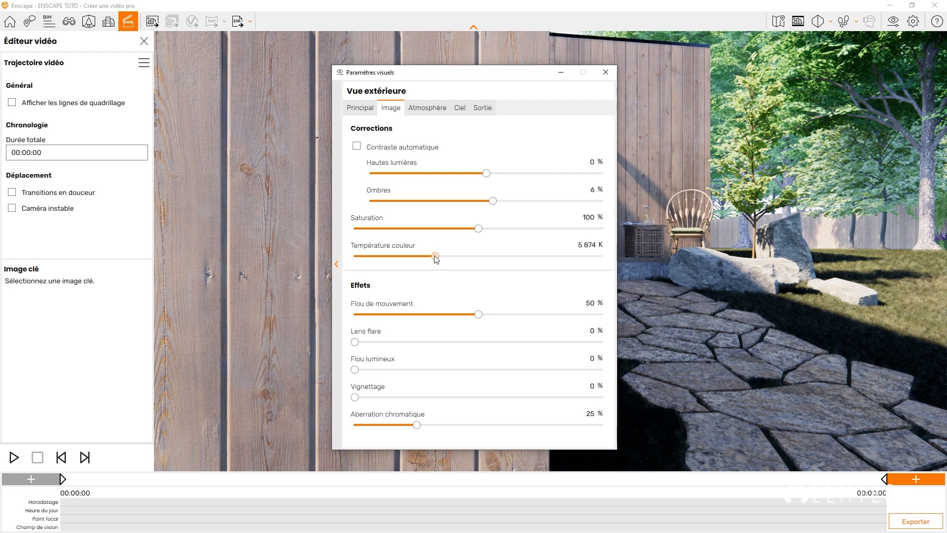
left_click(606, 72)
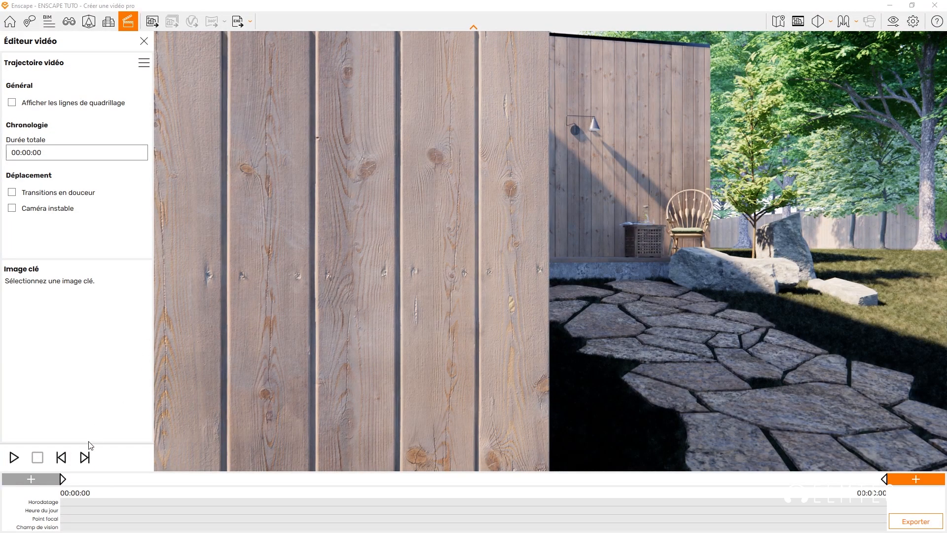
Enable the focal point override on the first keyframe and set it to 1,5 m.
left_click(62, 478)
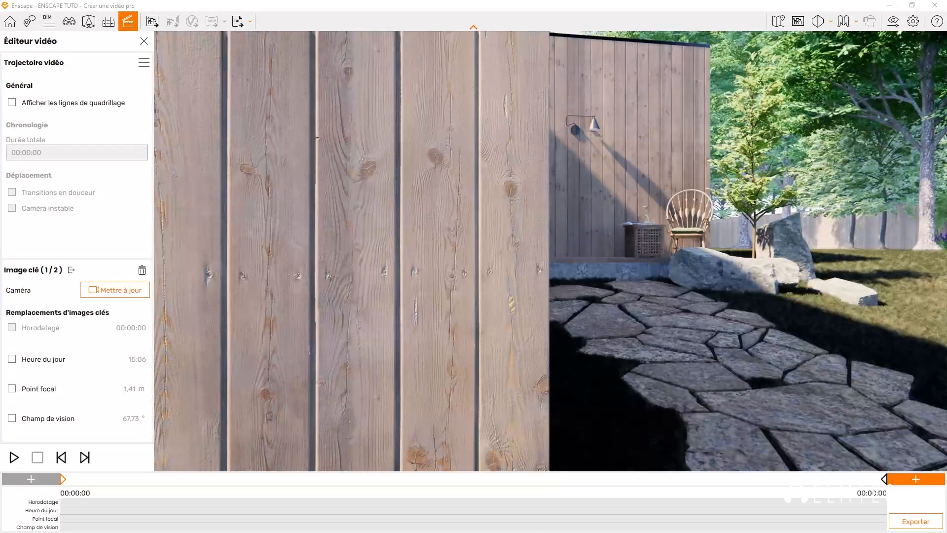
left_click(12, 388)
double_click(124, 389)
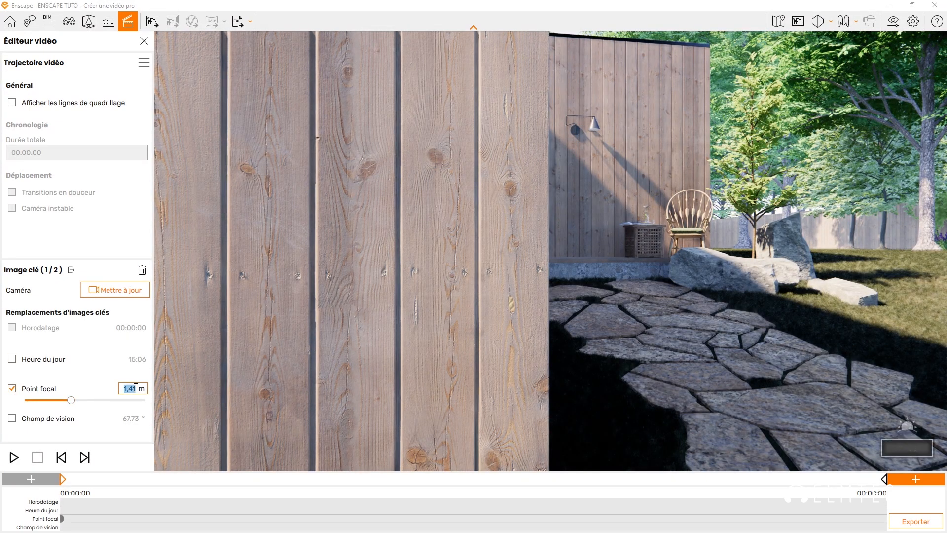
type("1,5")
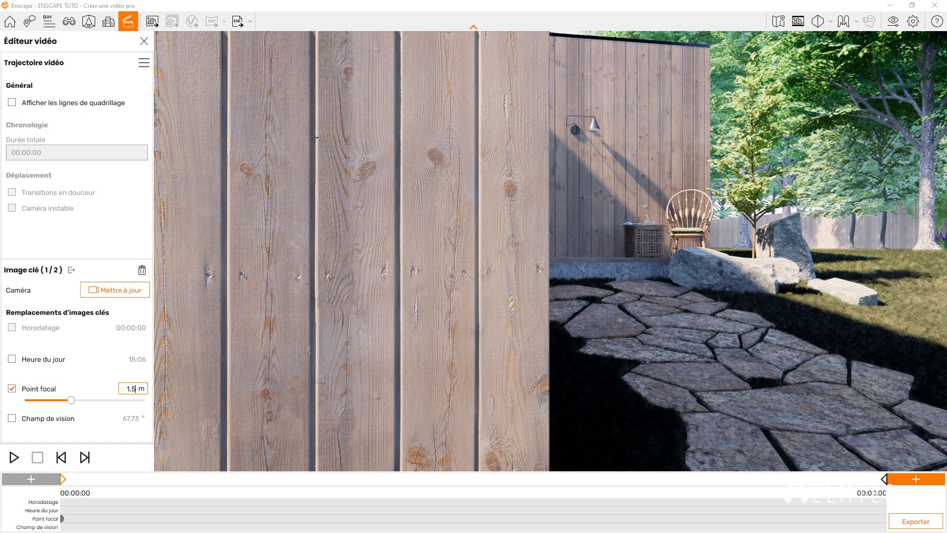
key("Return")
Set the Vue extérieure preset's depth of field to 14 % and close the visual settings.
left_click(894, 21)
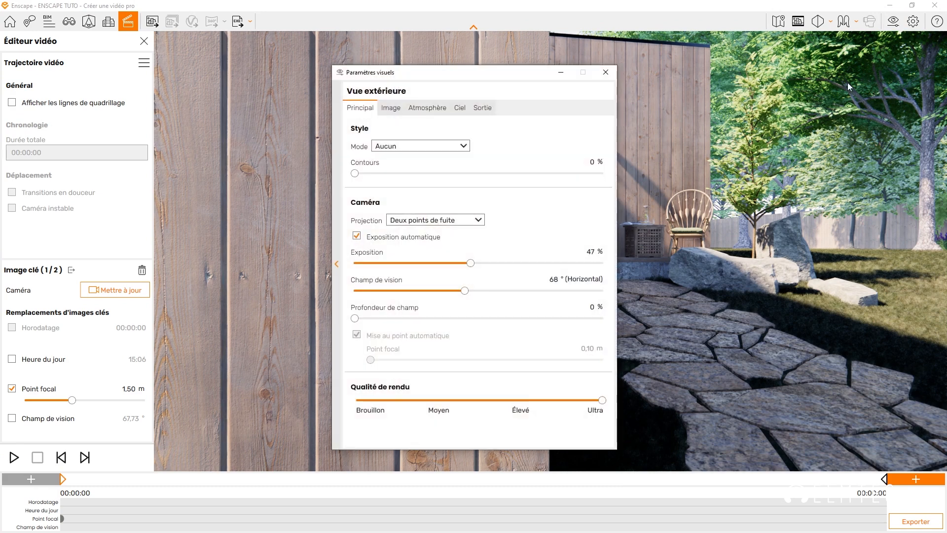
left_click(591, 306)
type("14")
key("Return")
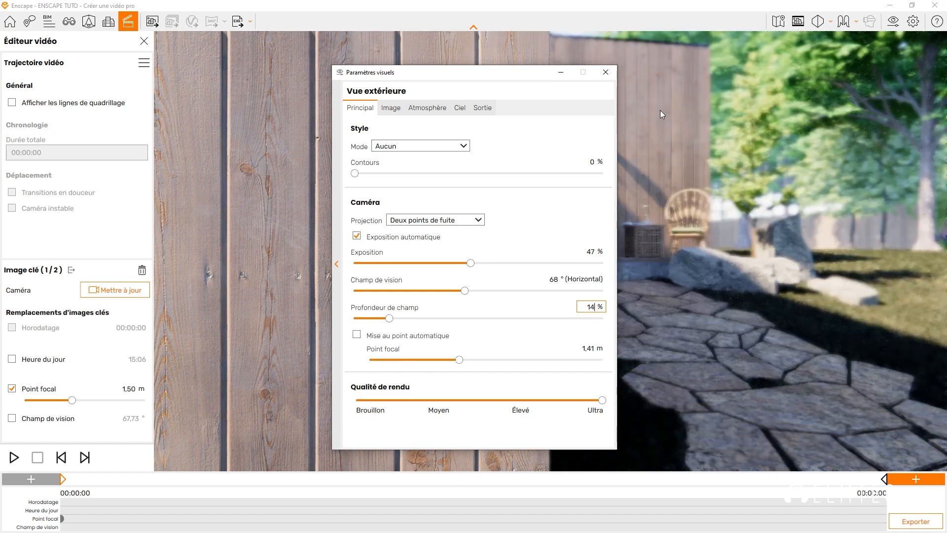
left_click(605, 72)
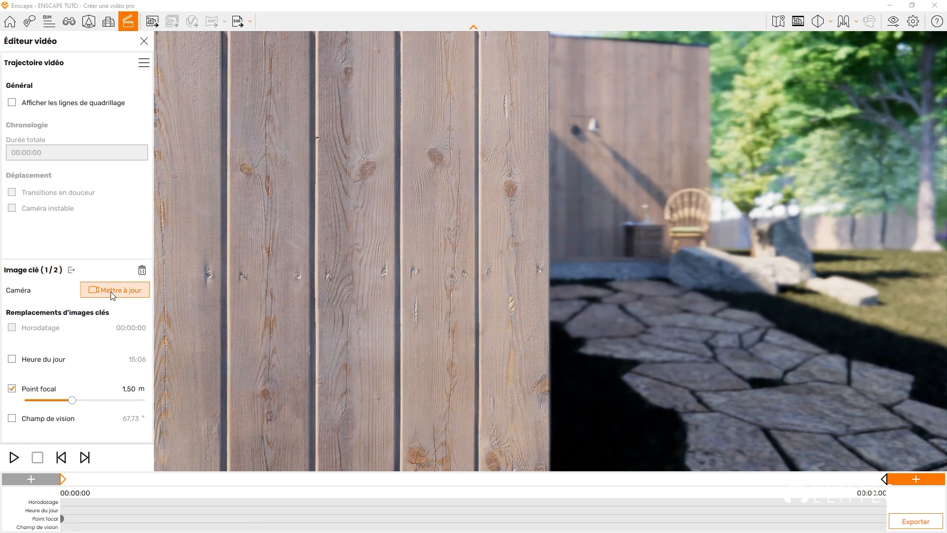
mouse_move(73, 402)
left_mouse_down()
mouse_move(107, 409)
mouse_move(73, 400)
left_mouse_up()
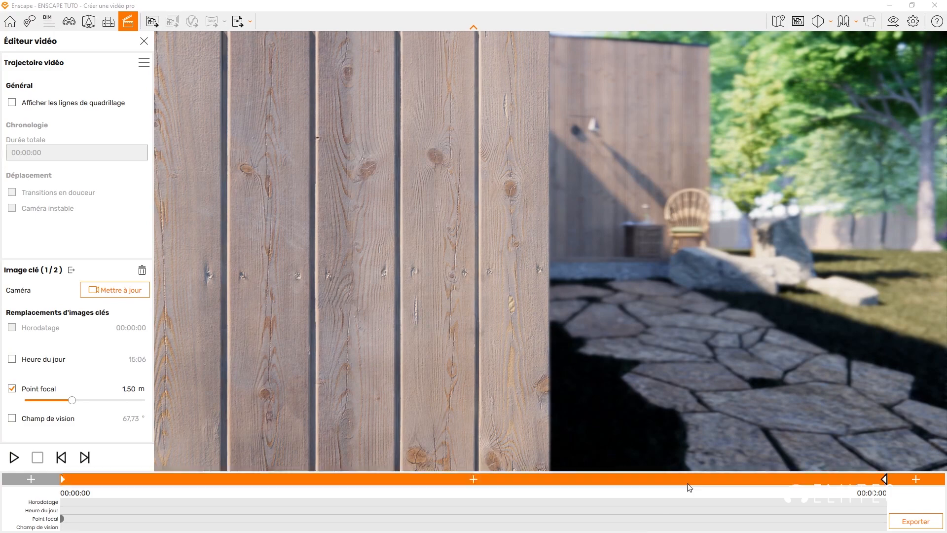
Enable the focal point override on the second keyframe, set it to 10 m and leave the keyframe.
left_click(874, 481)
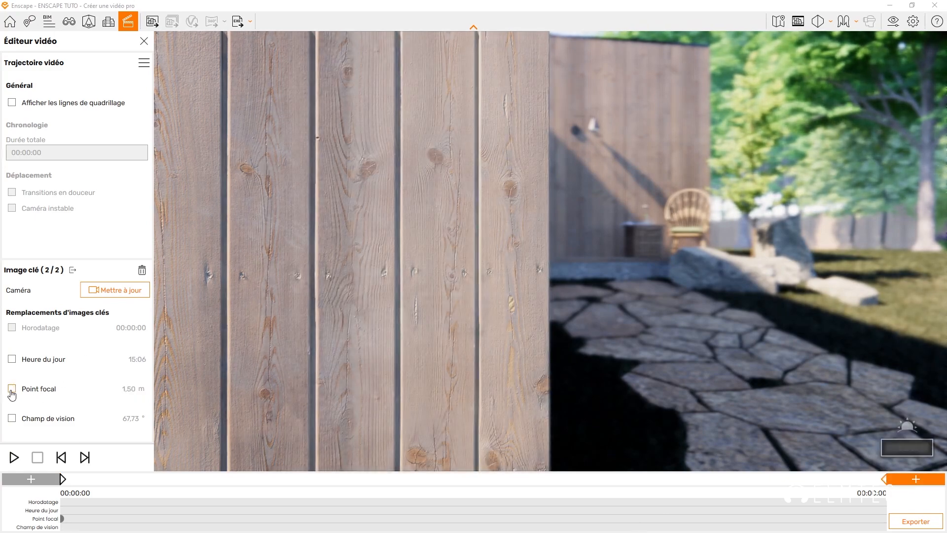
left_click(12, 391)
left_click_drag(75, 404, 110, 398)
double_click(131, 391)
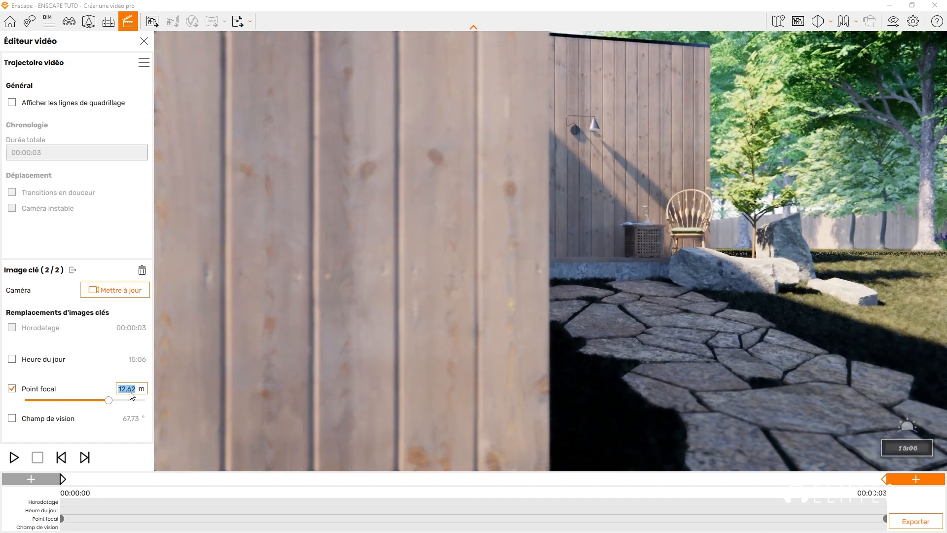
type("10")
key("Return")
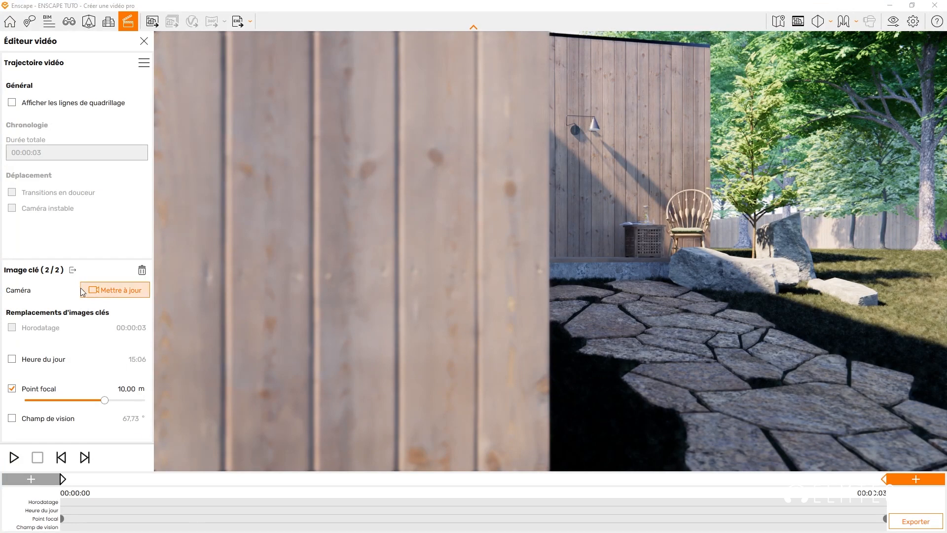
left_click(75, 271)
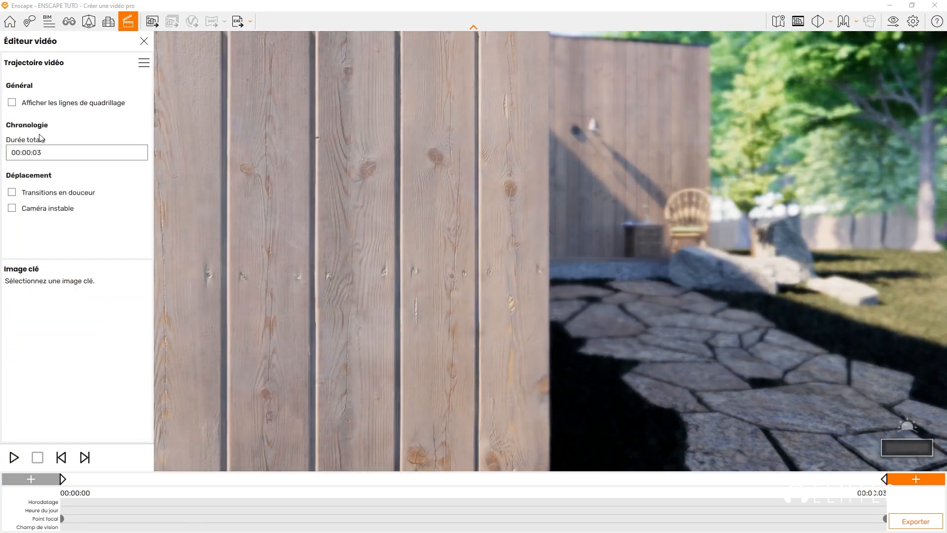
Set the video path's total duration to 5 seconds and preview the focus transition.
left_click(39, 154)
left_click(65, 189)
key("Return")
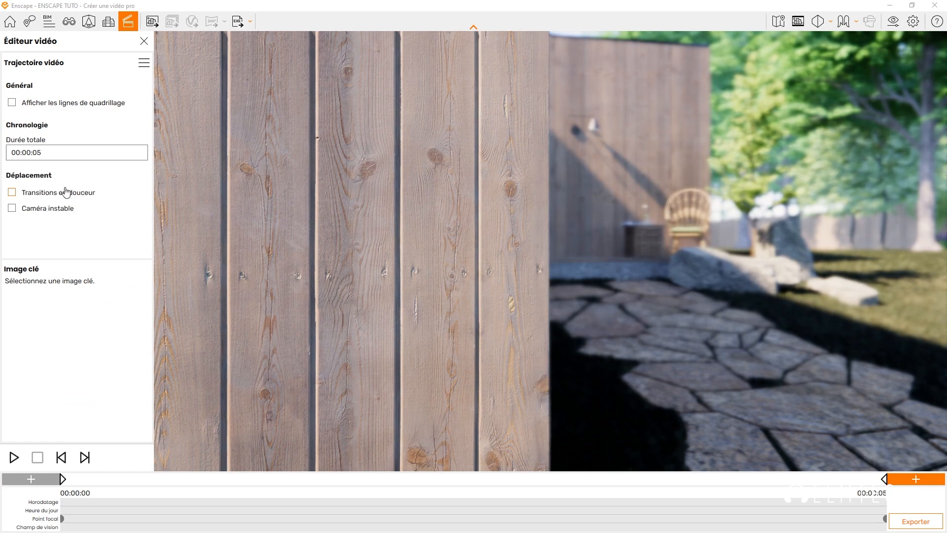
left_click(14, 457)
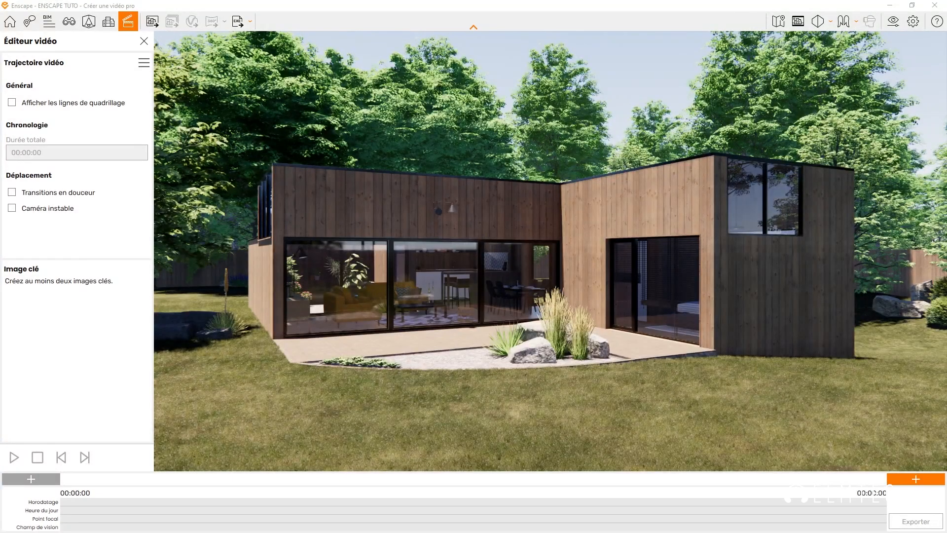
Add start and end keyframes at the same full view of the house and enable the first keyframe's time-of-day override at 11:20.
left_click(32, 481)
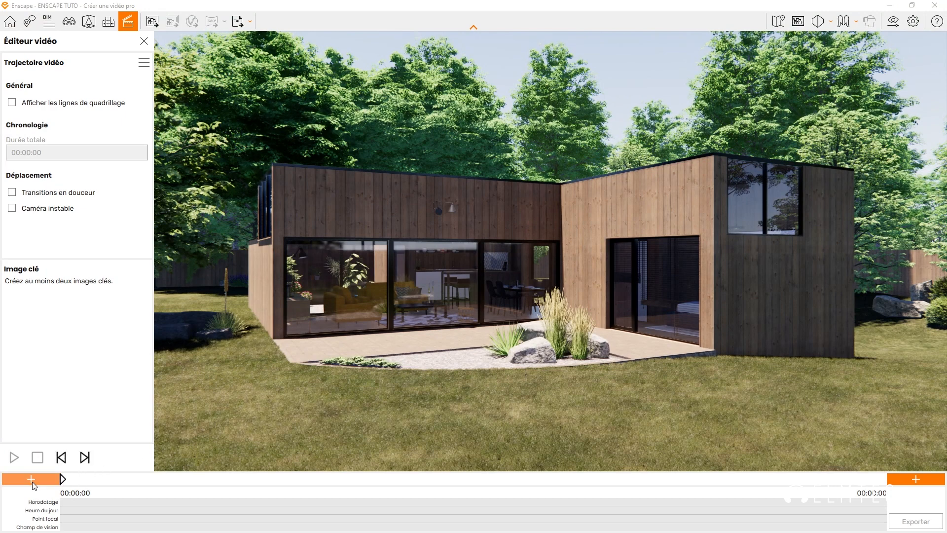
left_click(934, 484)
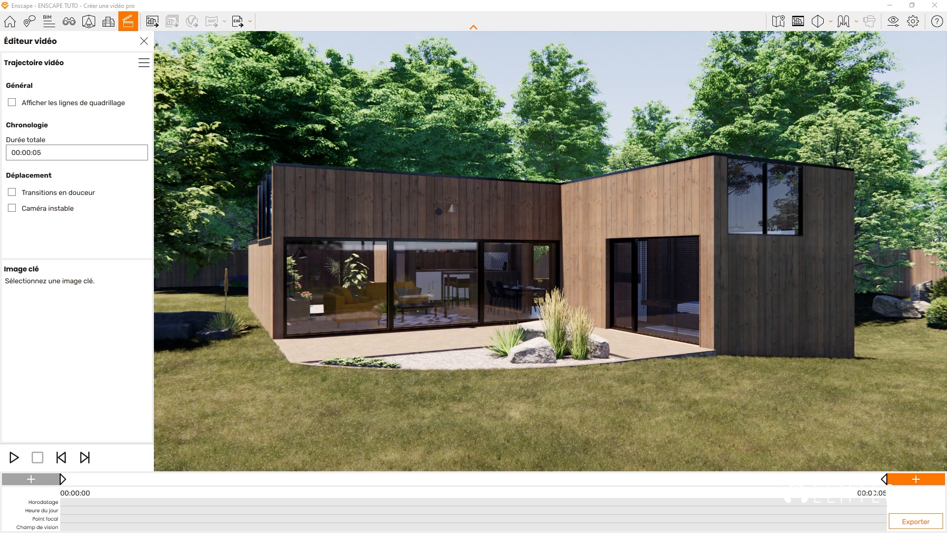
left_click(62, 479)
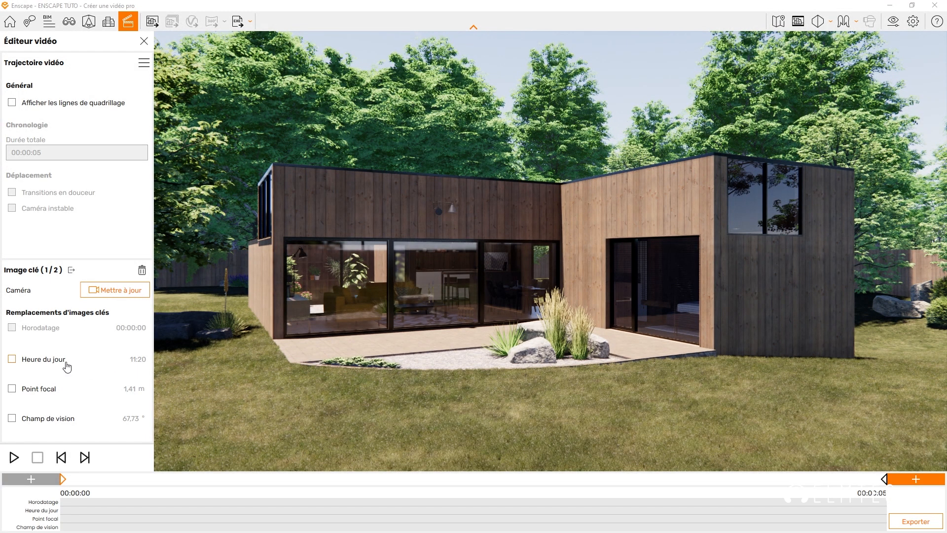
left_click(12, 360)
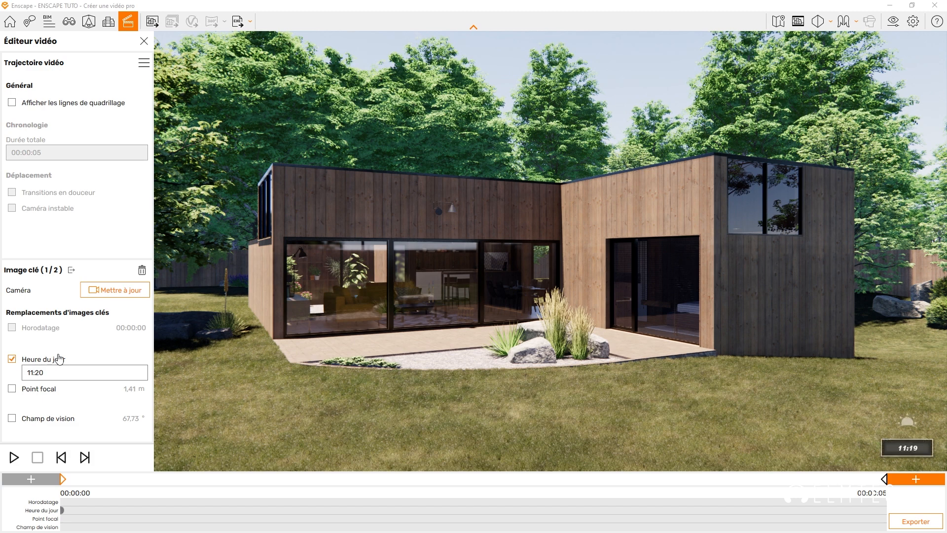
left_click(115, 290)
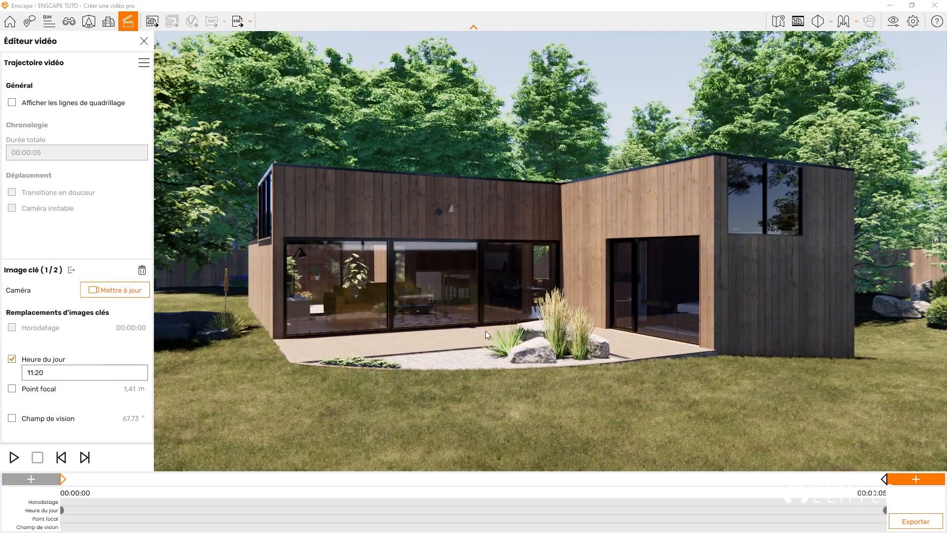
Set the second keyframe's time of day to 18:25, update its camera and leave the keyframe.
left_click(884, 479)
left_click(35, 373)
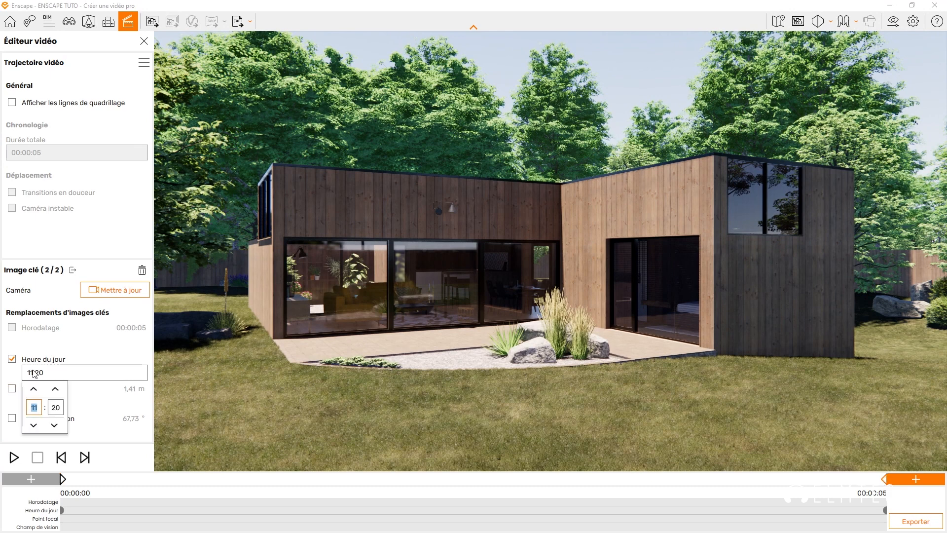
type("18:2")
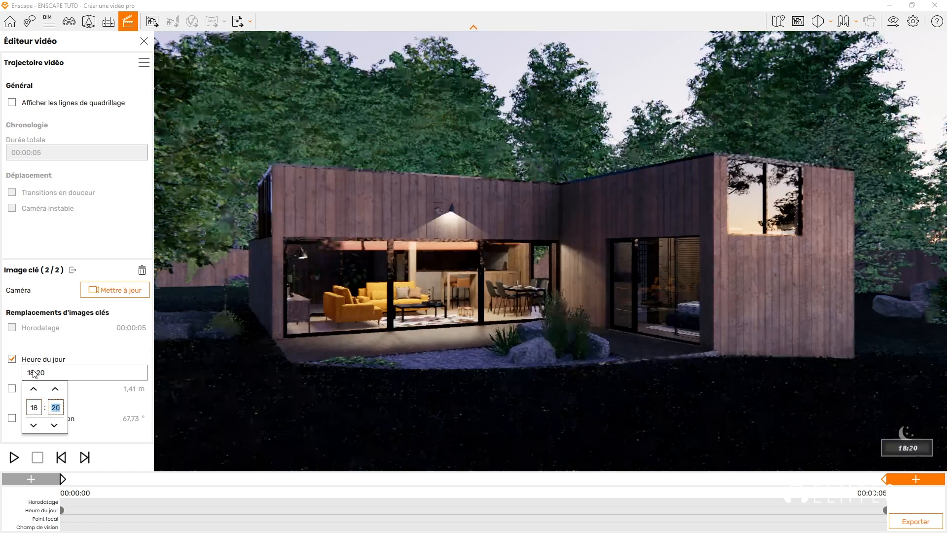
type("5")
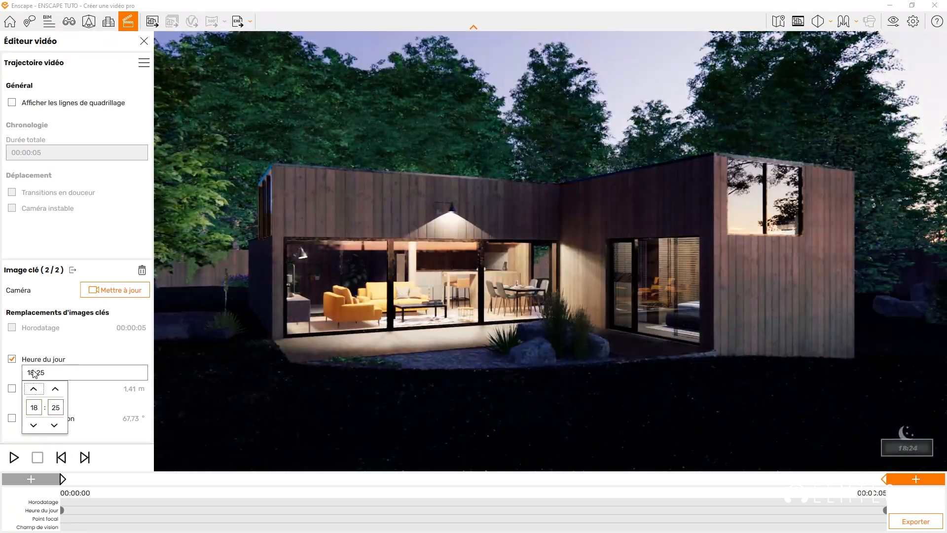
left_click(126, 295)
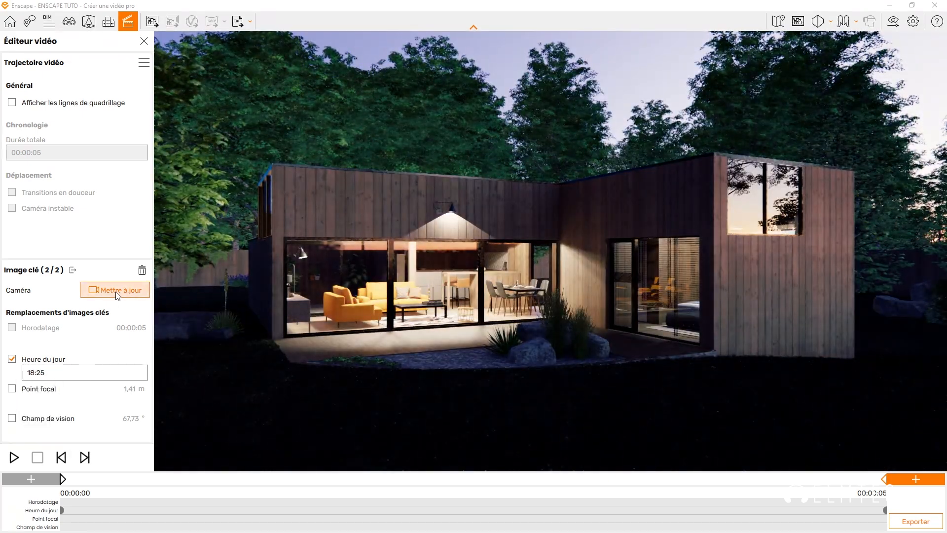
left_click(73, 270)
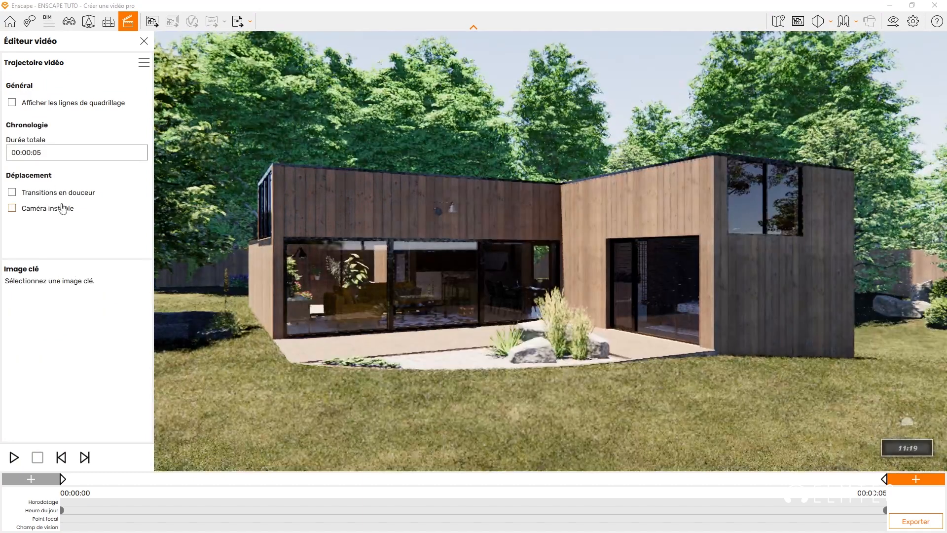
Set the day-to-night path's total duration to 9 seconds and preview it.
left_click(38, 152)
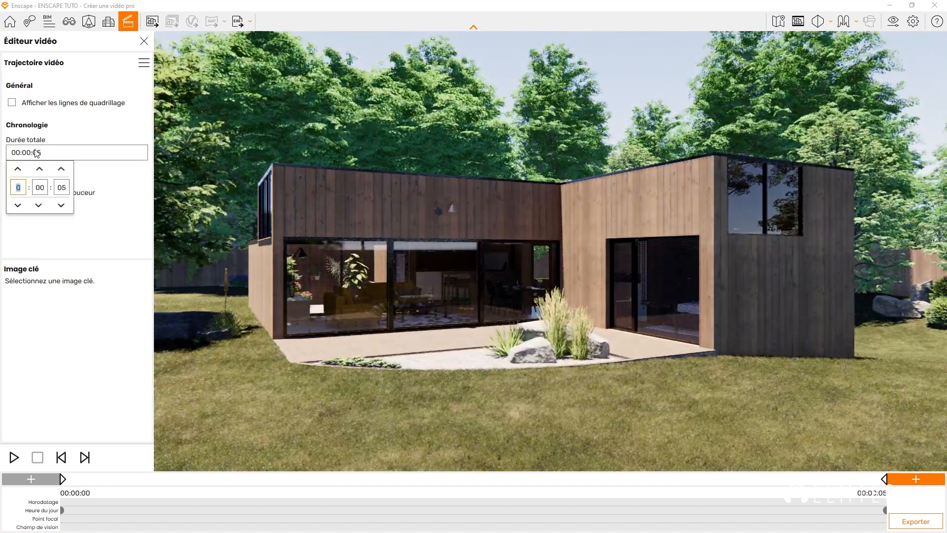
left_click(61, 188)
type("9")
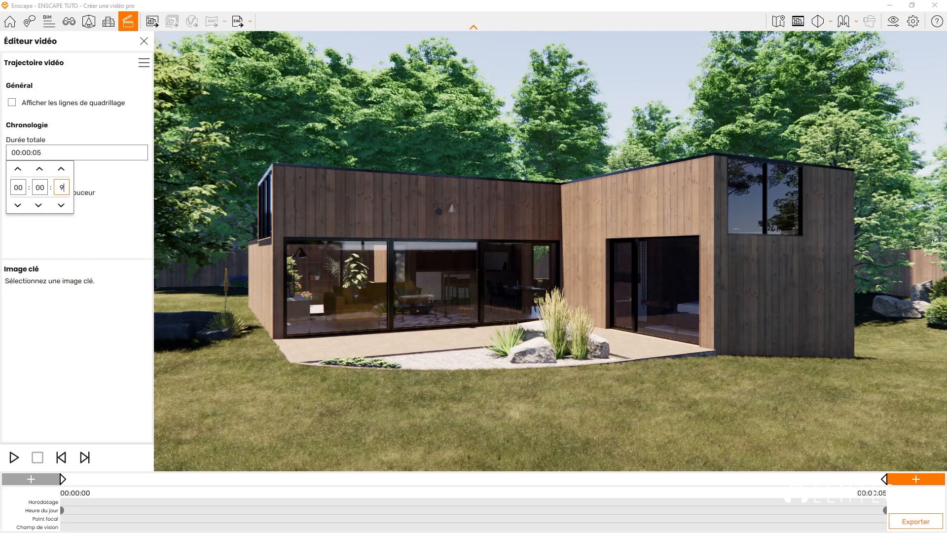
key("Return")
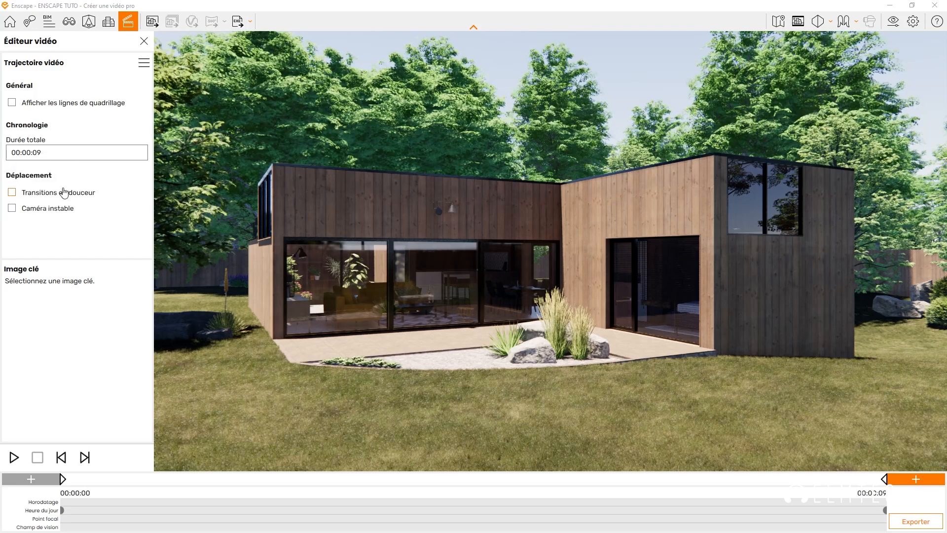
left_click(14, 457)
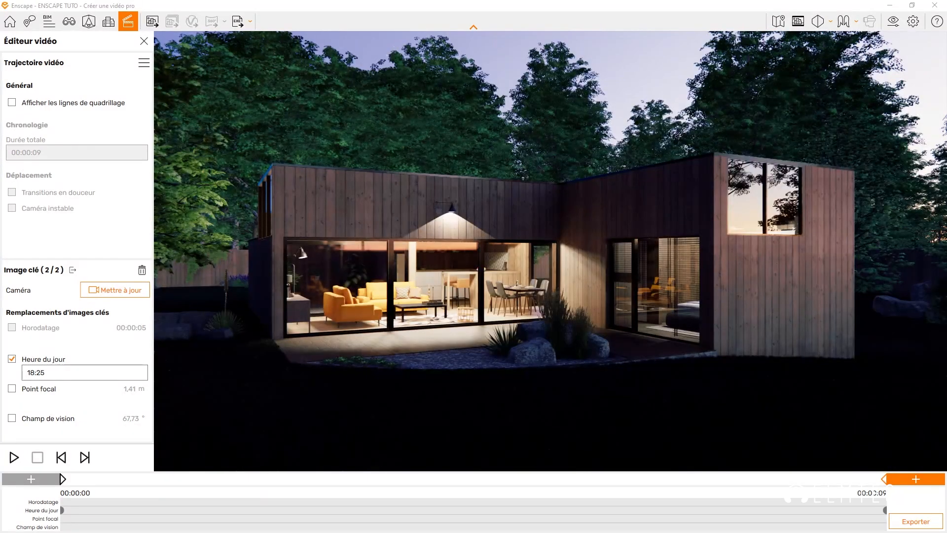
Export the Full HD video at Maximum quality and 30 images per second as MP4 "TUTO Enscape - Créer une vidéo Pro_Final" in RENDUS VIDEOS.
left_click(916, 521)
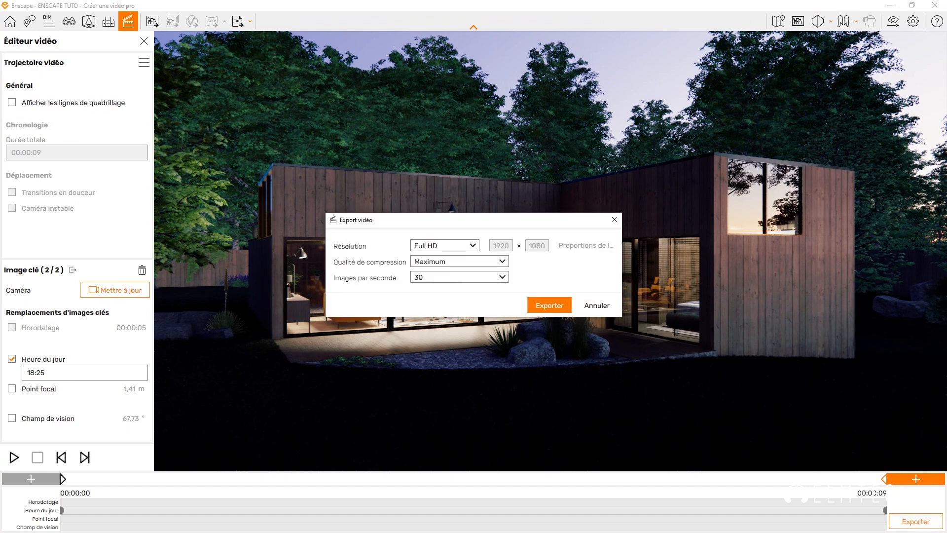
left_click(541, 307)
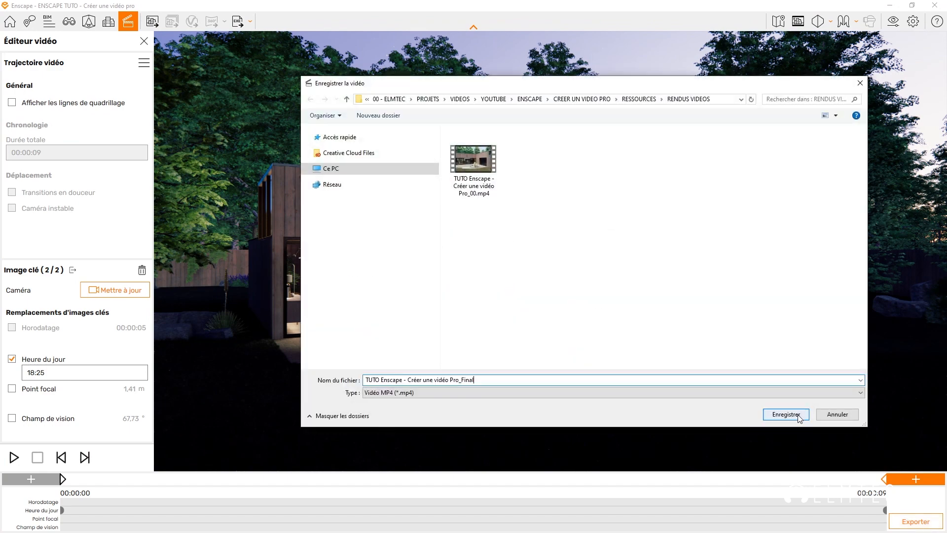
left_click(786, 414)
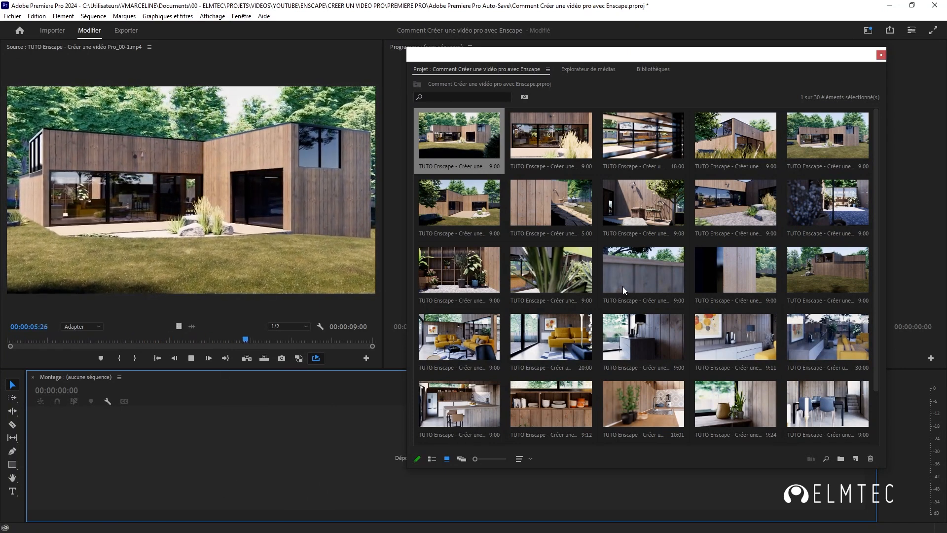
Preview several of the imported exterior house clips in the source monitor.
double_click(734, 135)
left_click(188, 361)
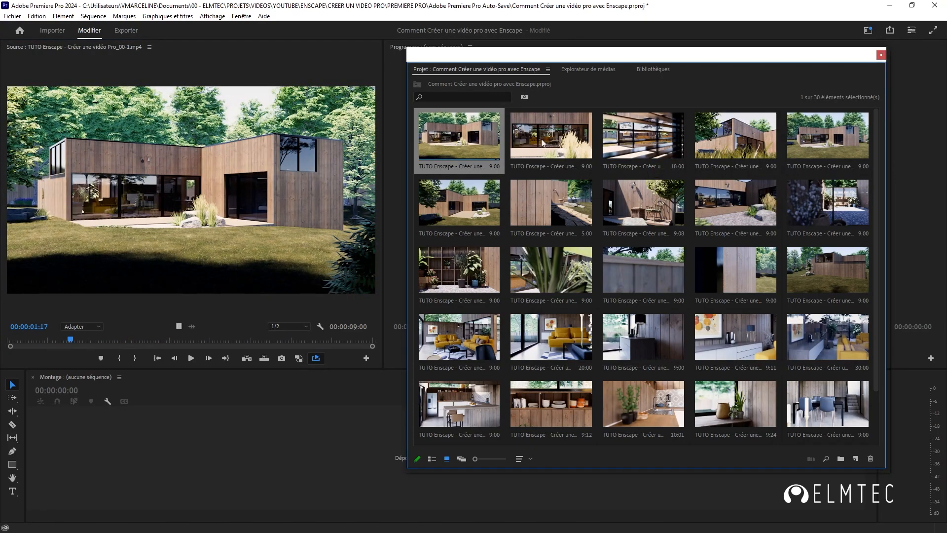
left_click(558, 142)
left_click(652, 141)
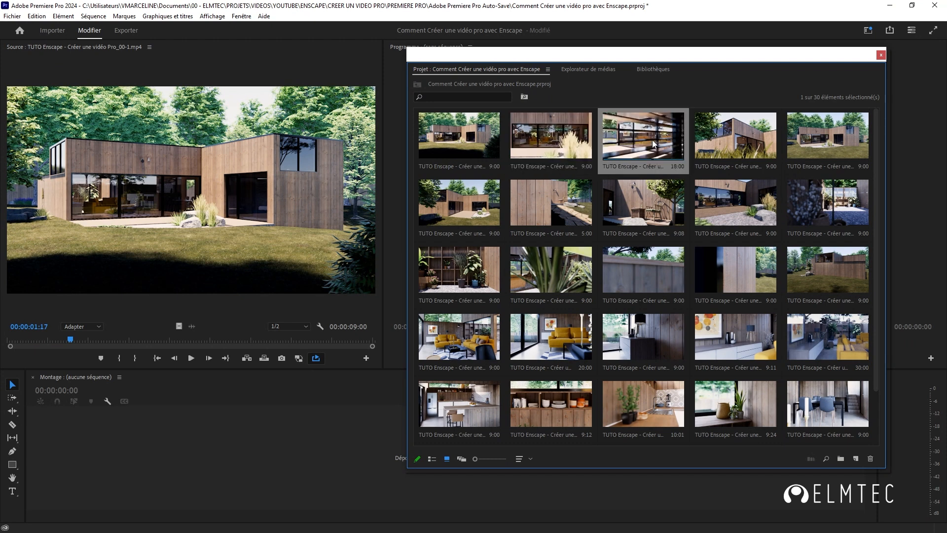
left_click(747, 149)
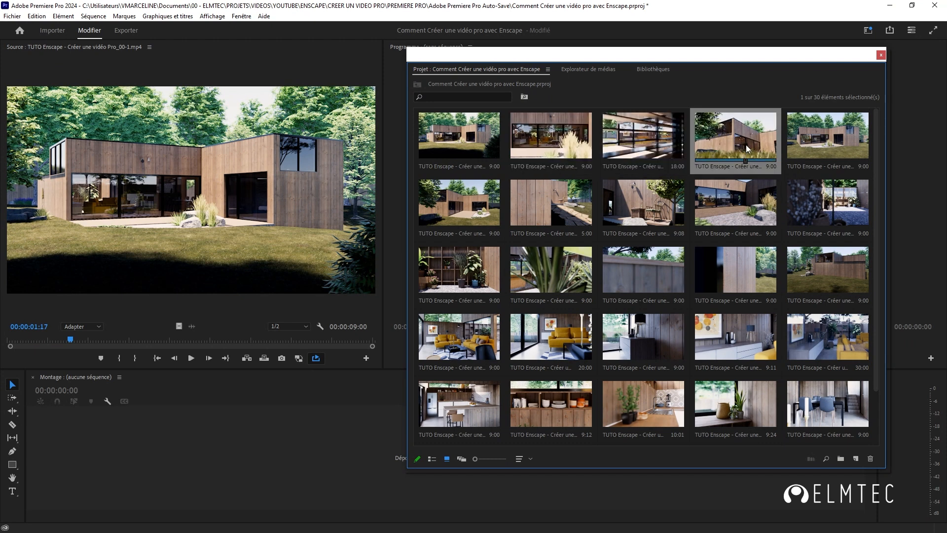
left_click_drag(747, 149, 255, 375)
left_click(189, 362)
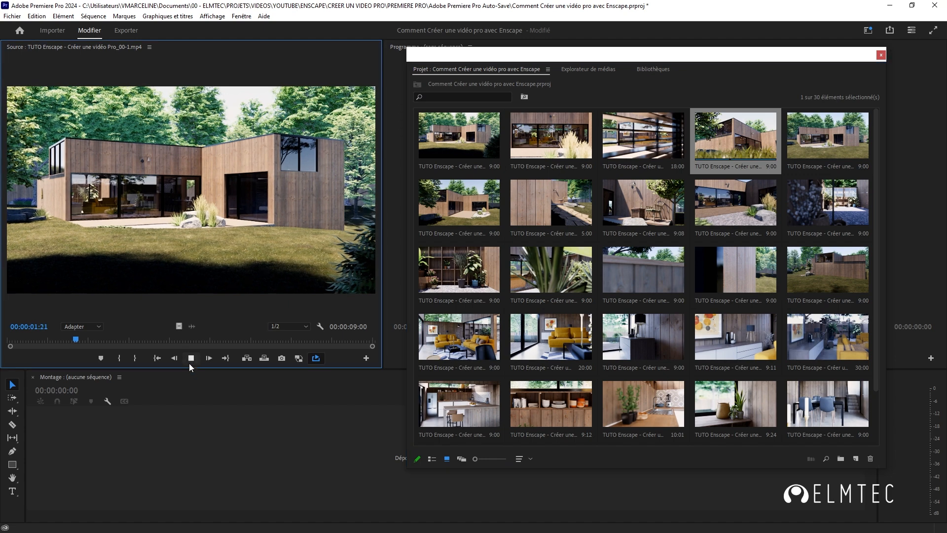
left_click(469, 143)
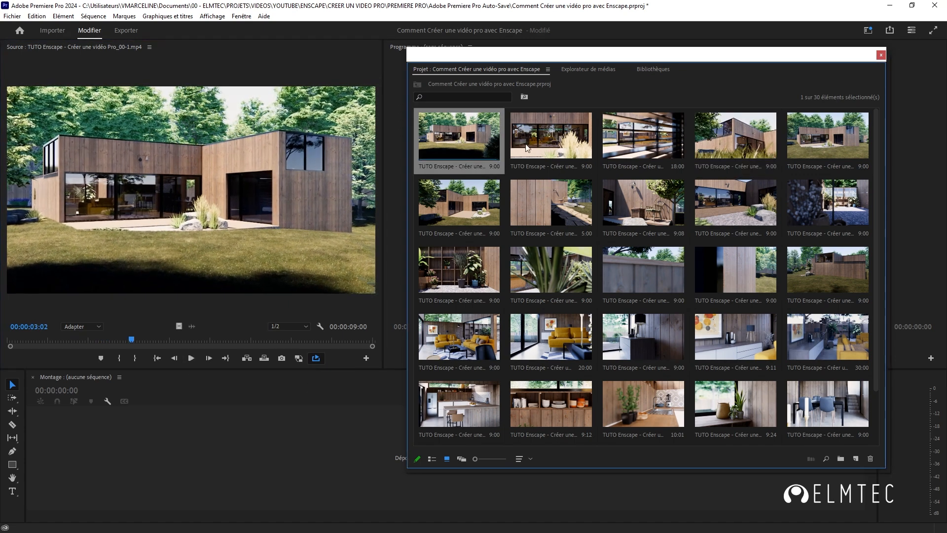
left_click(564, 140)
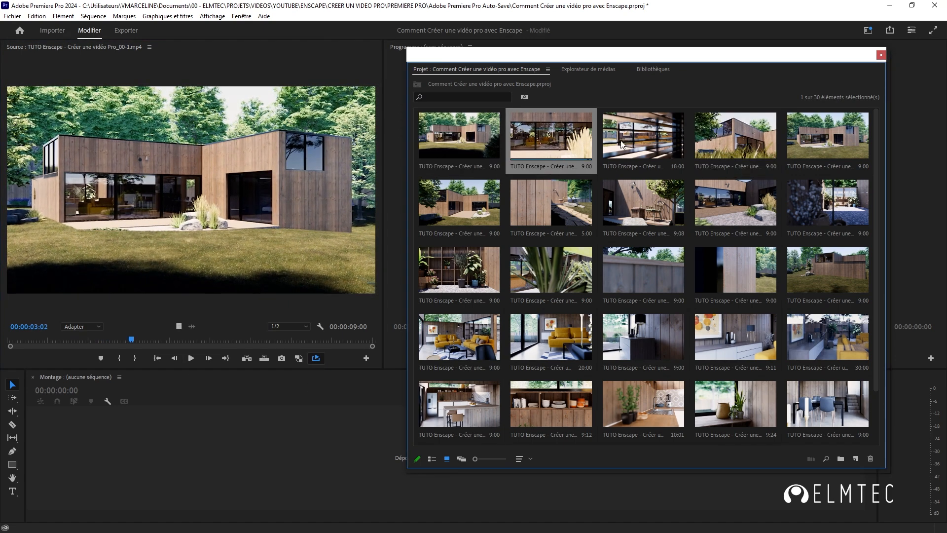
left_click(647, 141)
left_click(739, 141)
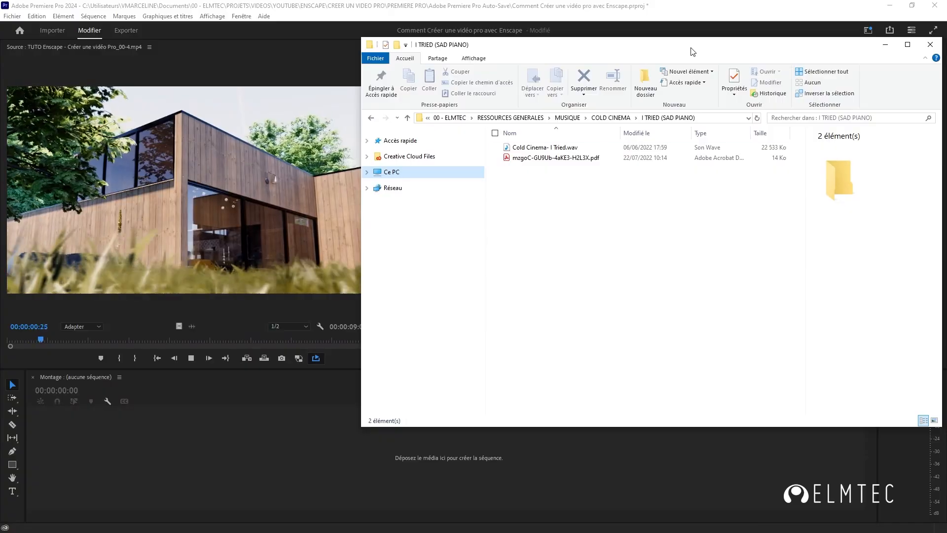
Create a sequence from the music file "Cold Cinema- I Tried.wav" and shift the track to start about 4 seconds in.
left_click(545, 147)
left_click_drag(545, 147, 101, 477)
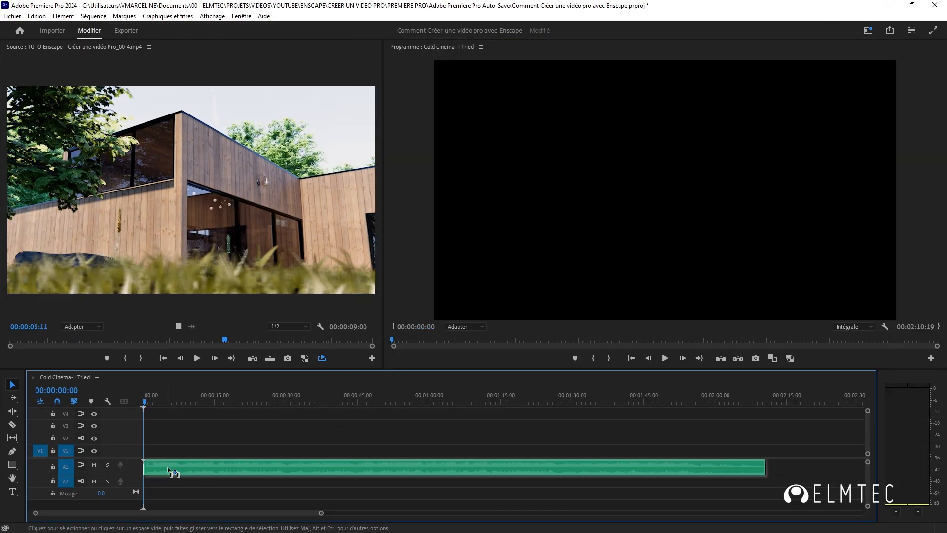
left_click_drag(176, 468, 182, 473)
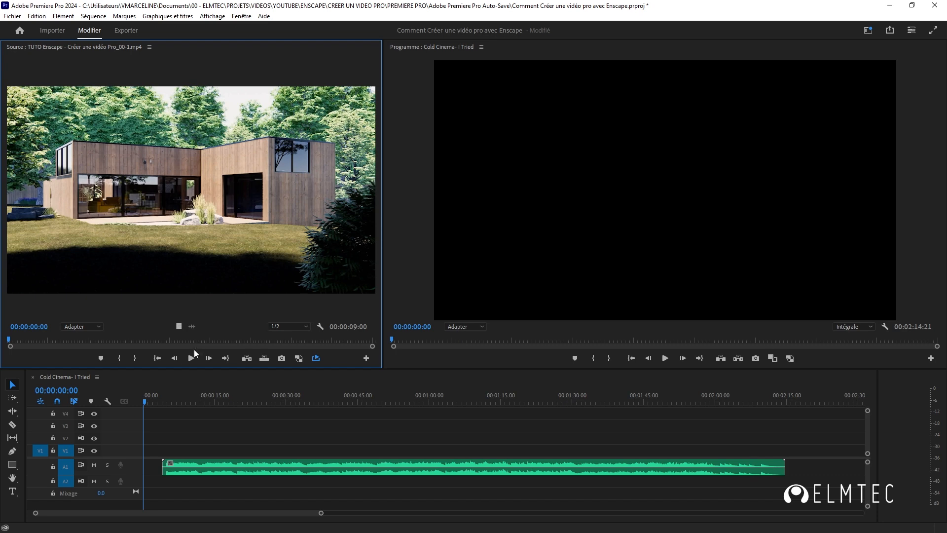
Place the first house clip on V1 at the music's start and lay a black 000000 colour matte above it on V2.
left_click_drag(194, 394, 170, 451)
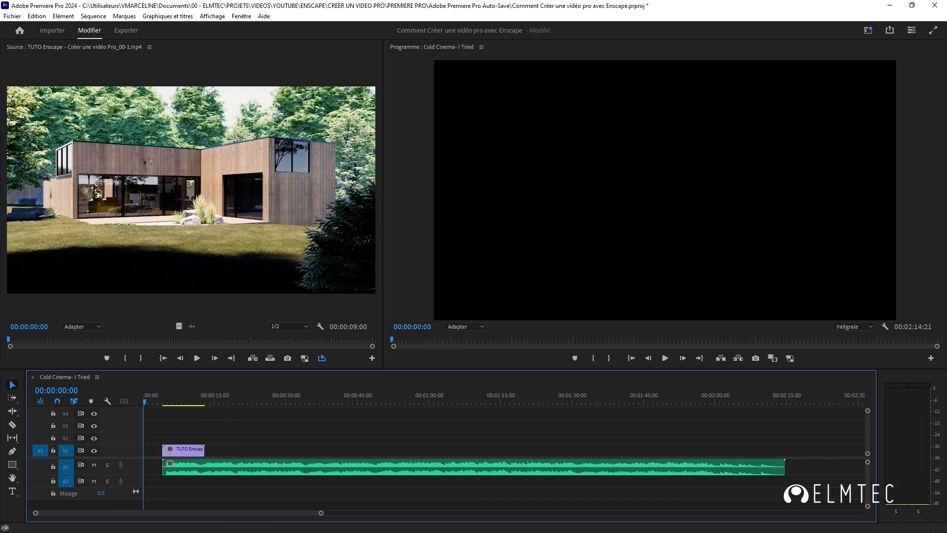
left_click(489, 303)
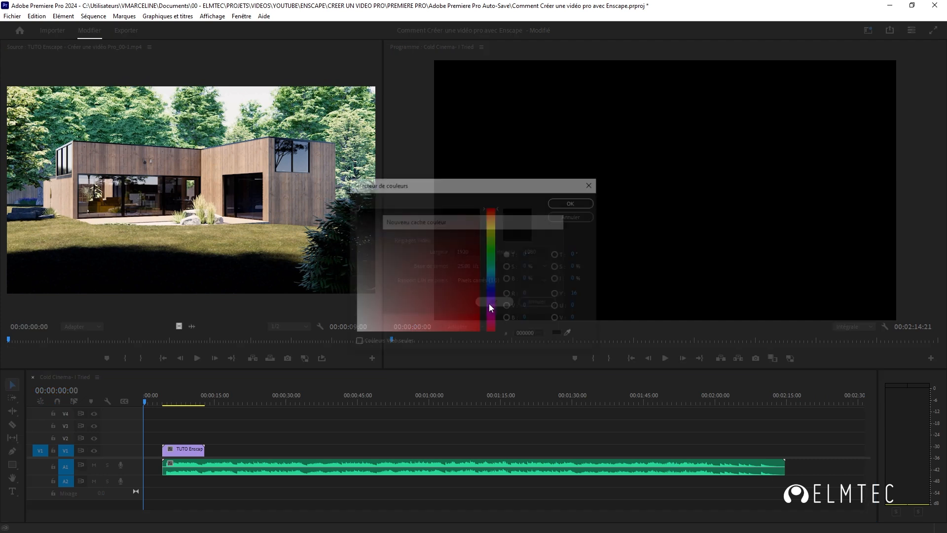
left_click(565, 205)
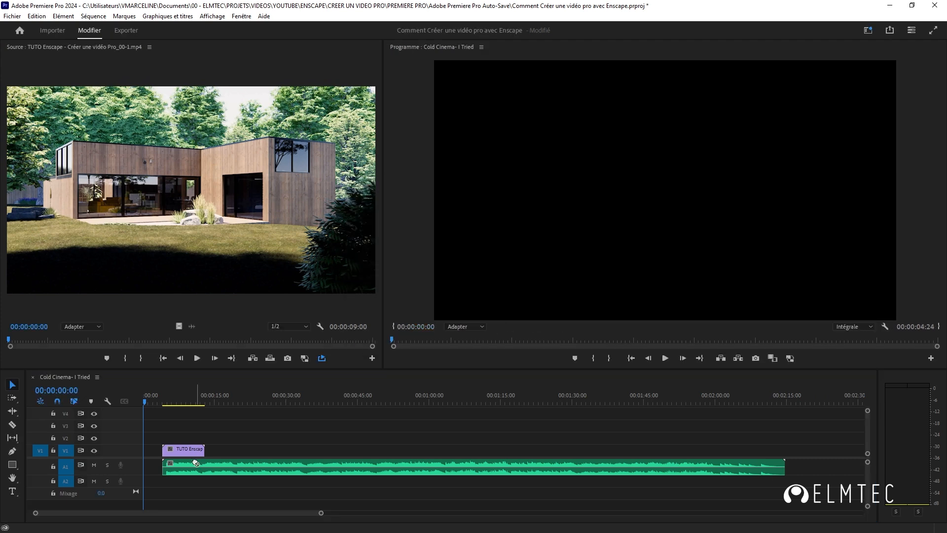
left_click_drag(176, 412, 169, 440)
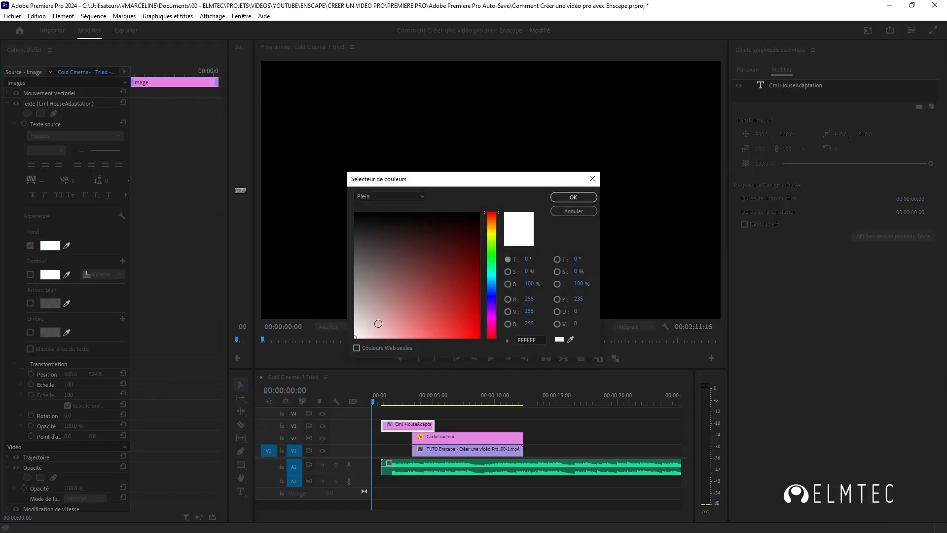
Set the fill colour of the "CML House Adaptation" title text to light grey EDEDED.
left_click(355, 324)
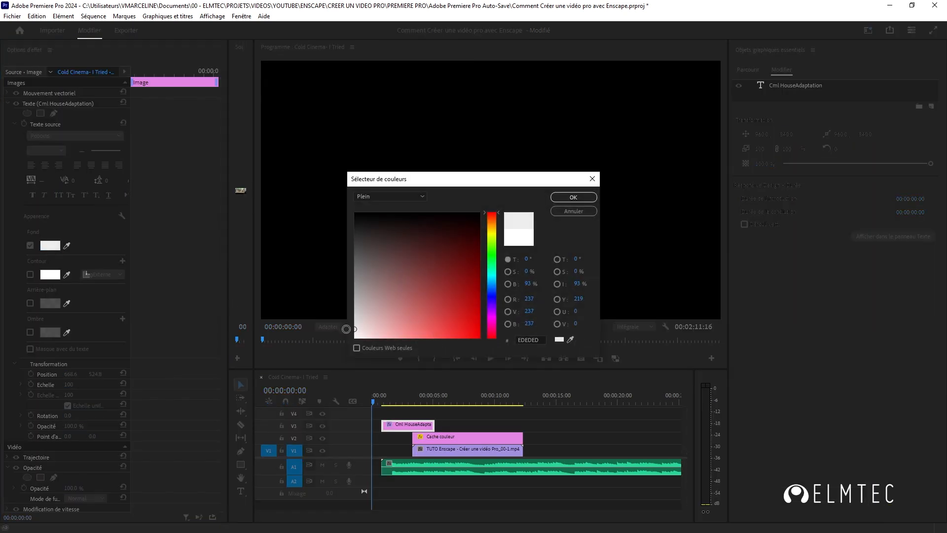
left_click(572, 198)
Place the white ELMTEC logo on V4 above the title, setting its scale to 6 and position to 1757, 1009.
left_click_drag(382, 403, 407, 407)
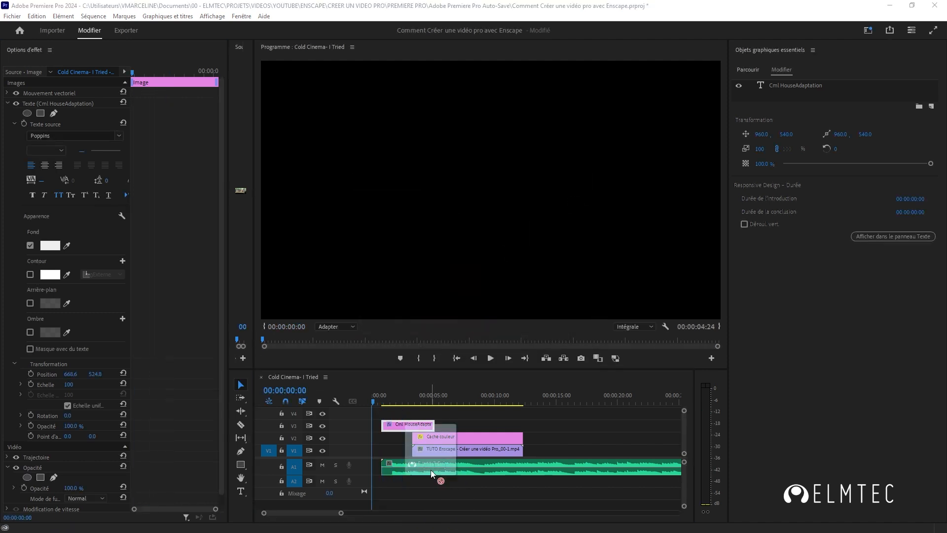
left_click_drag(419, 422, 383, 418)
left_click(417, 402)
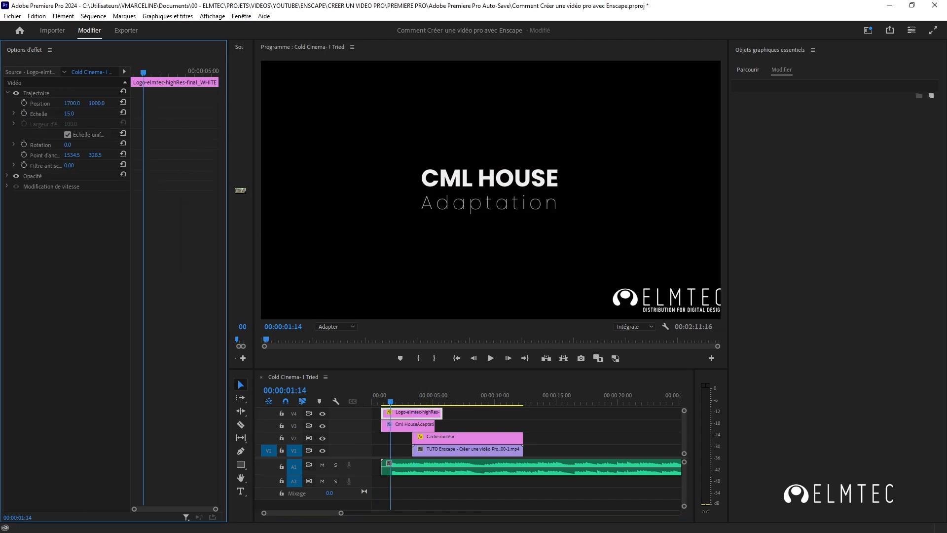
left_click_drag(68, 114, 54, 113)
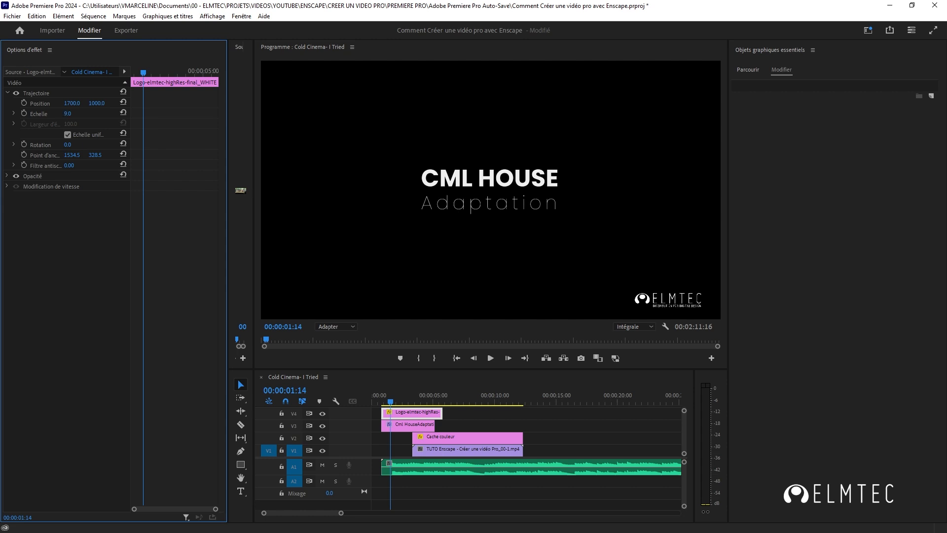
left_click_drag(83, 104, 88, 104)
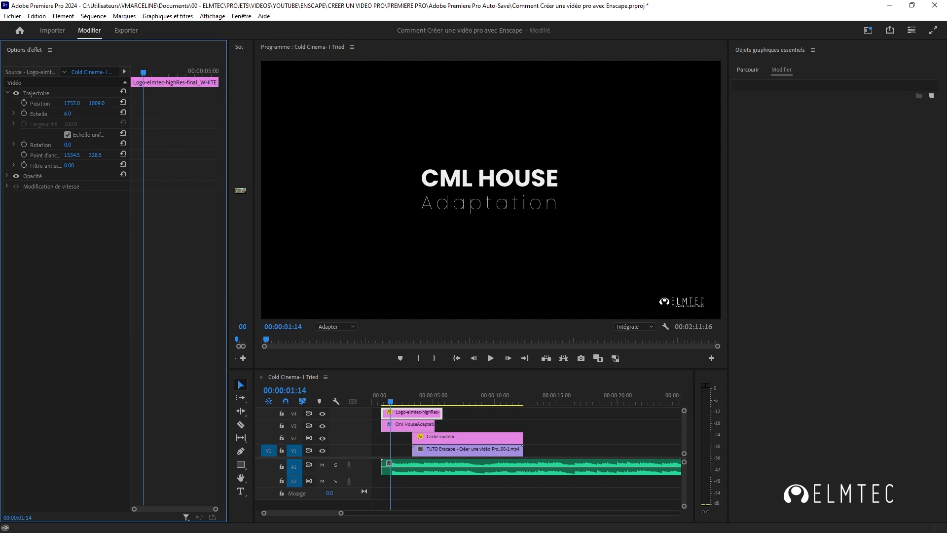
Extend the logo clip on V4 over the full length of the music track.
scroll(392, 418, "down", 5, "alt")
left_click_drag(381, 415, 467, 420)
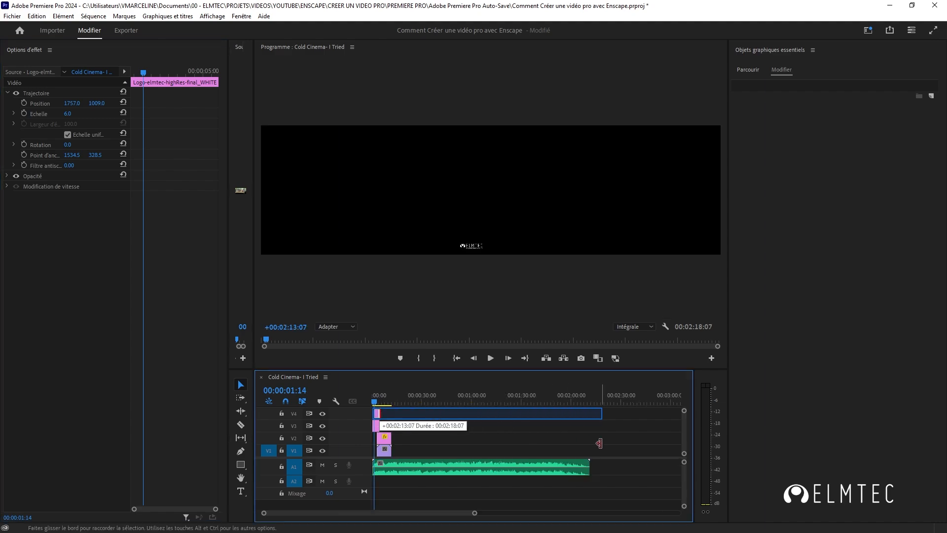